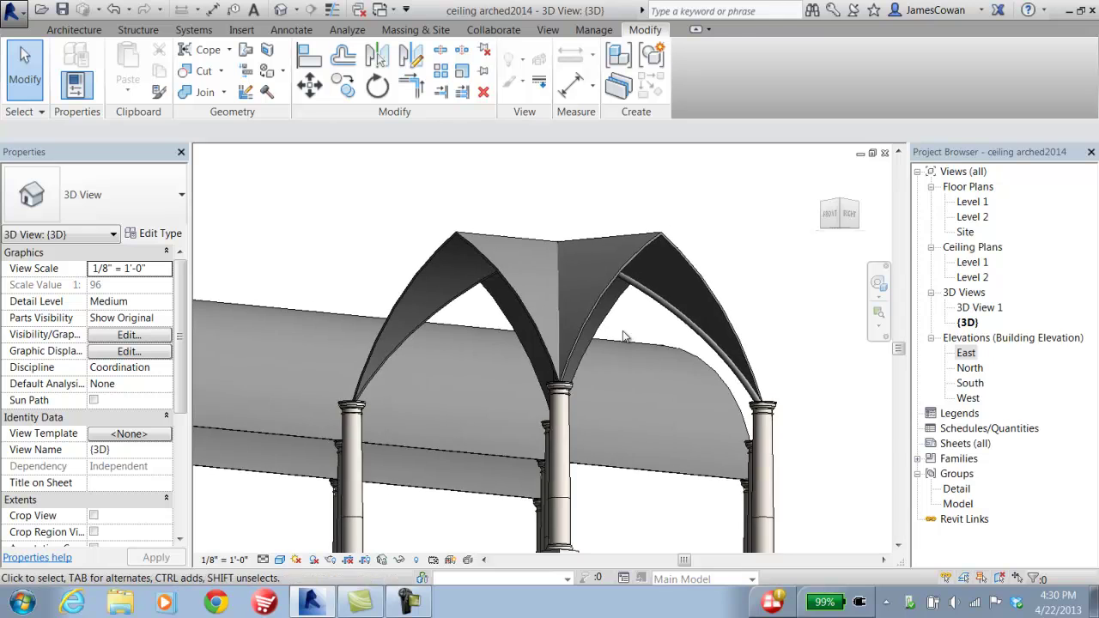
# Select the groined ceiling bay and choose Isolate Element from Temporary Hide/Isolate.
pyautogui.click(646, 279)
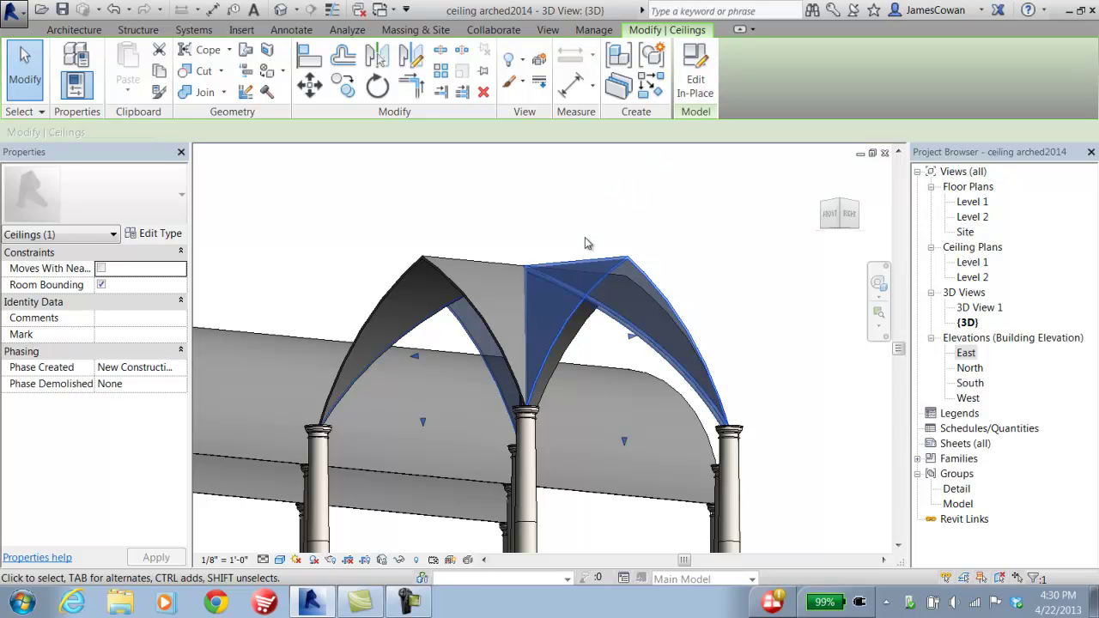
pyautogui.click(400, 560)
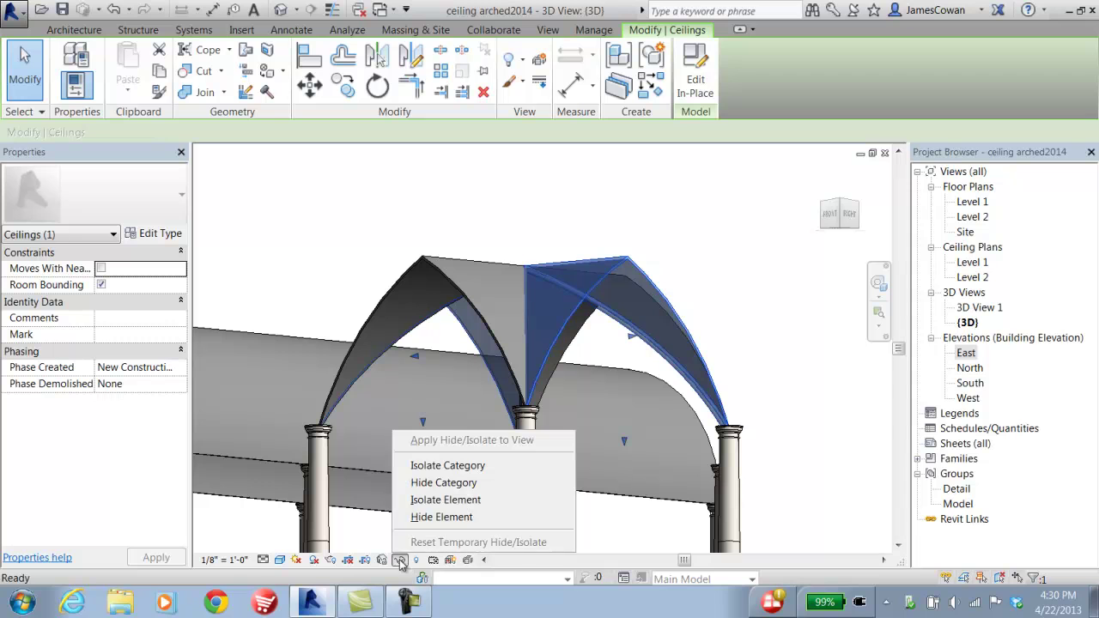
pyautogui.click(434, 501)
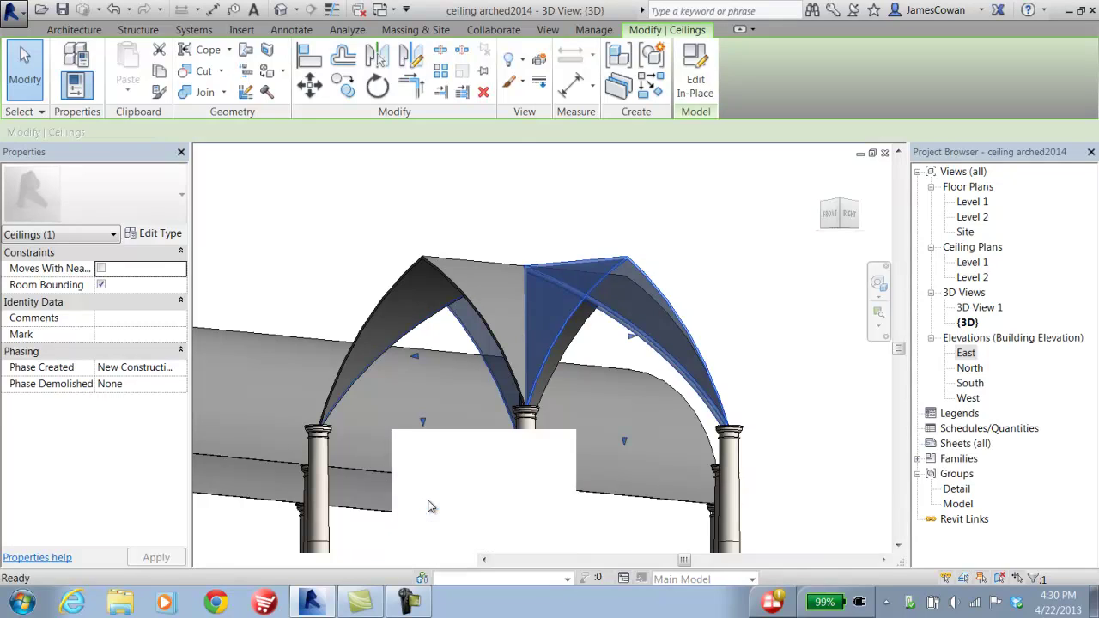
# Deselect, then orbit and zoom in to inspect the existing rib at the arch tip.
pyautogui.click(619, 362)
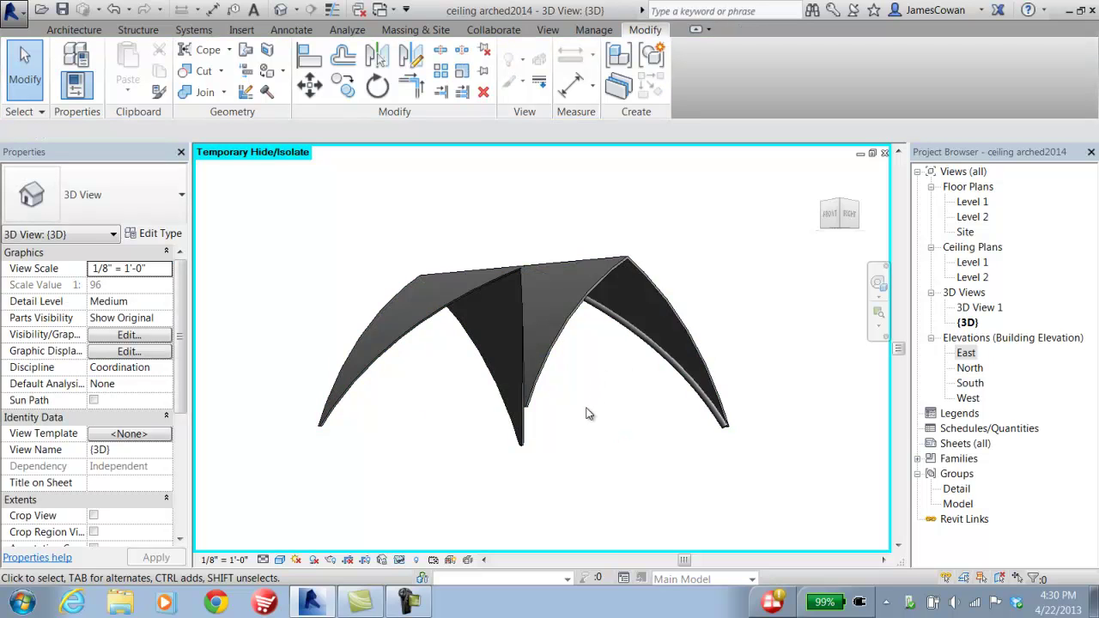
pyautogui.keyDown('shift'); pyautogui.moveTo(583, 418); pyautogui.dragTo(535, 375, button='middle'); pyautogui.keyUp('shift')
pyautogui.scroll(3, 562, 363)
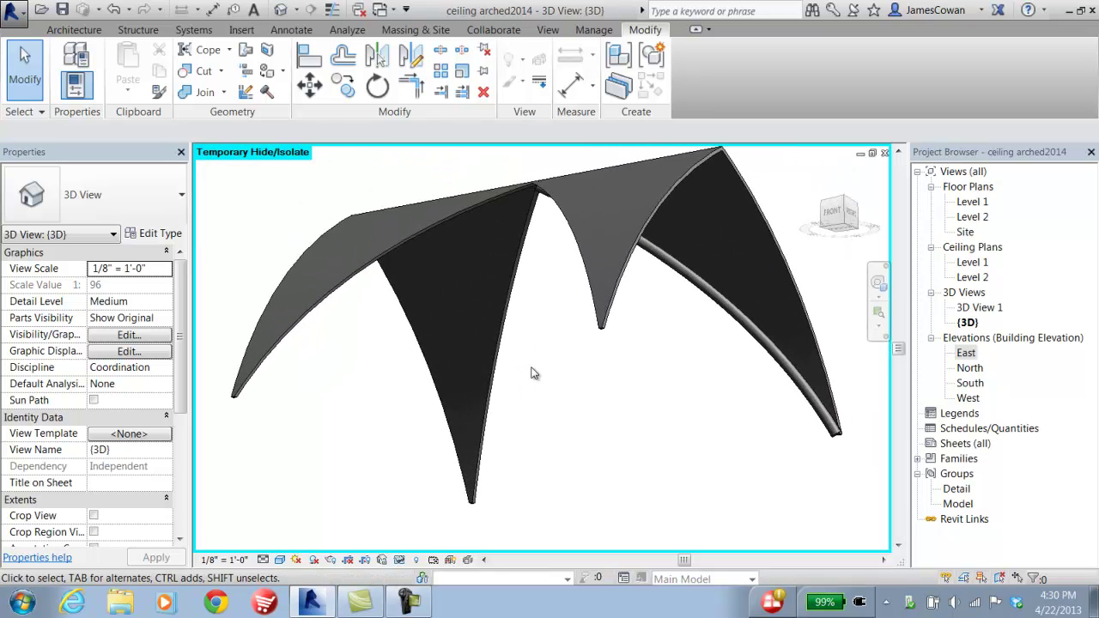
pyautogui.scroll(10, 662, 429)
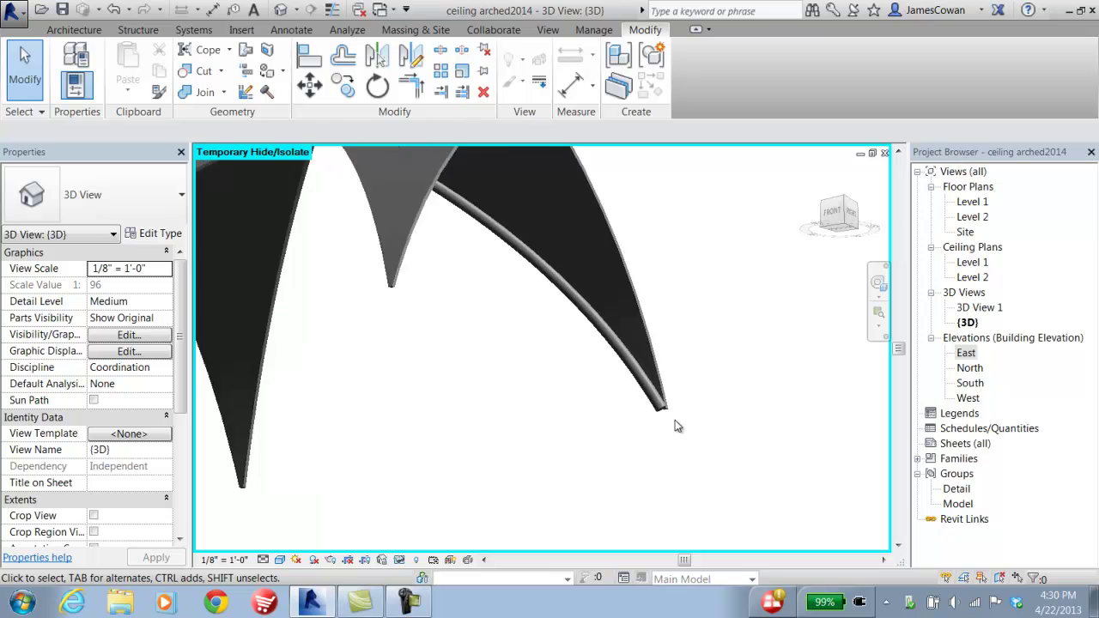
pyautogui.scroll(3, 654, 409)
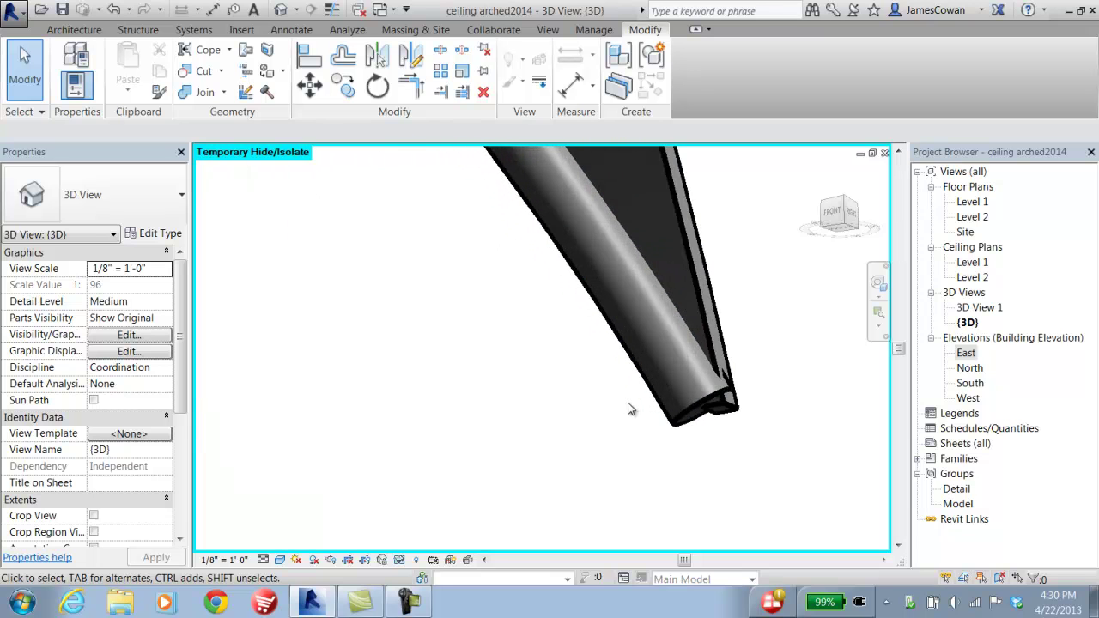
pyautogui.keyDown('shift'); pyautogui.moveTo(628, 409); pyautogui.dragTo(480, 401, button='middle'); pyautogui.keyUp('shift')
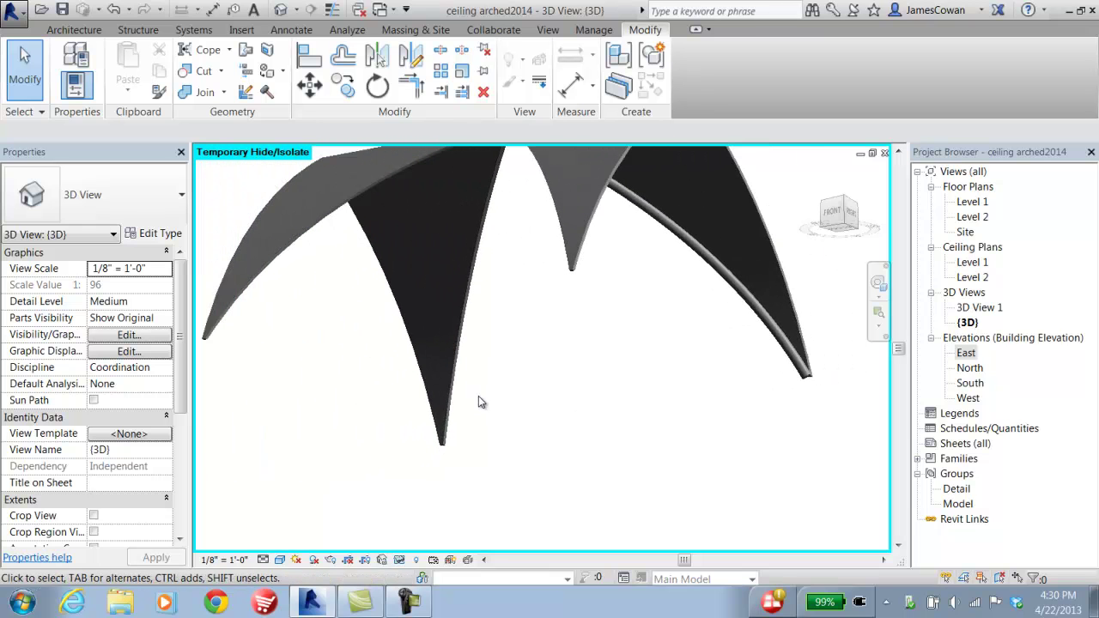
# Bring up the Architecture tools, zoom out to the whole vault, and reselect the groined ceiling.
pyautogui.click(73, 31)
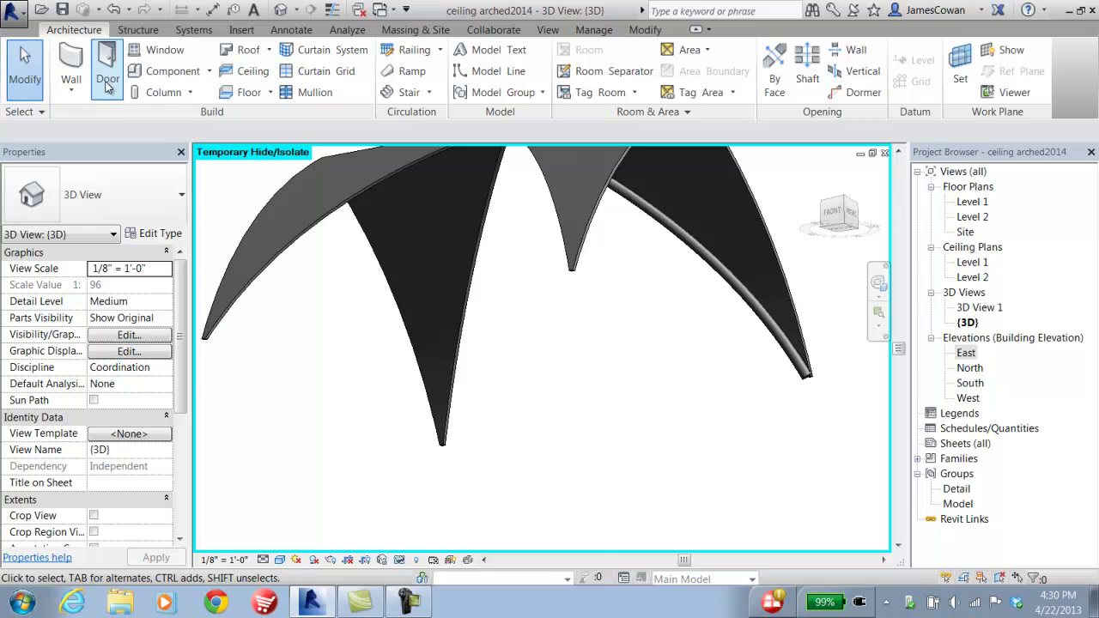
pyautogui.scroll(-1, 526, 260)
pyautogui.moveTo(525, 260); pyautogui.dragTo(528, 299, button='middle')
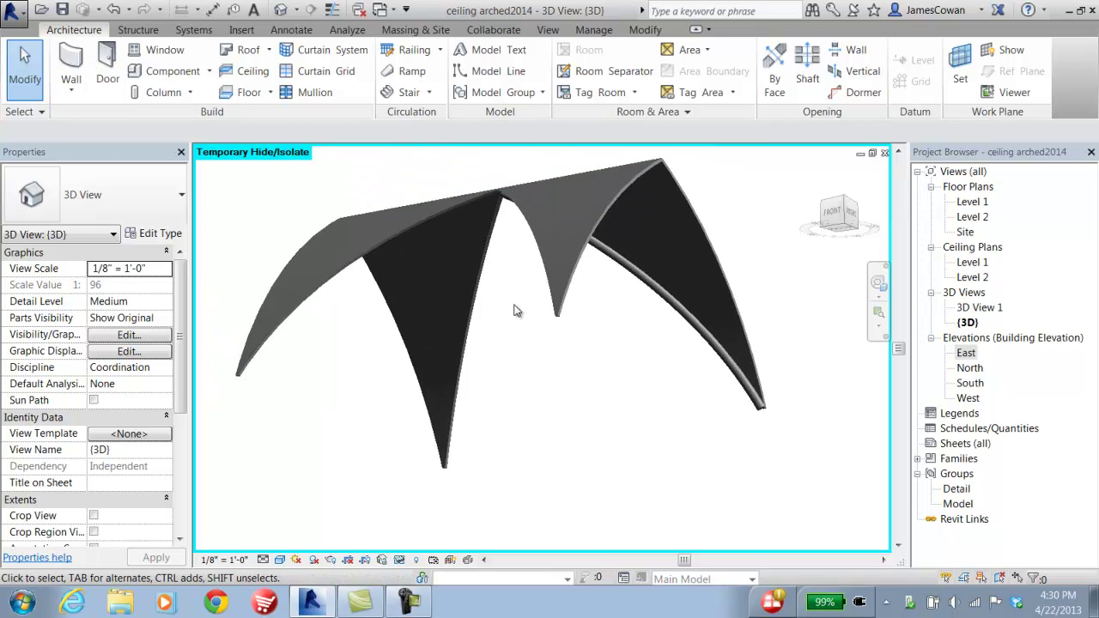
pyautogui.click(641, 283)
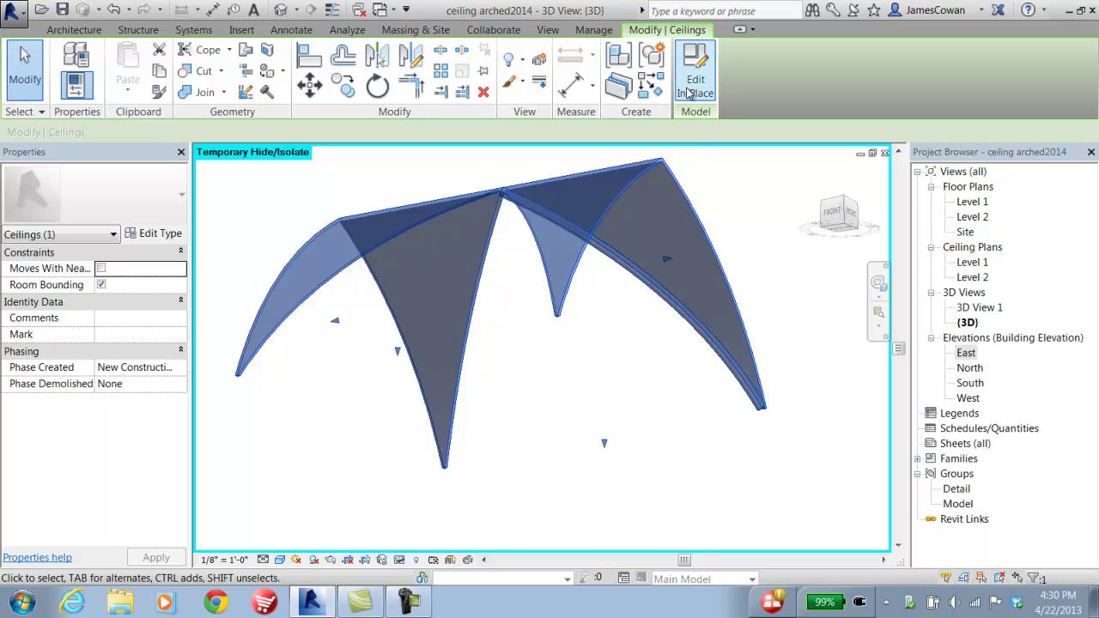
# Edit the ceiling in place and start a Sweep whose picked path is the central arch edge.
pyautogui.click(689, 91)
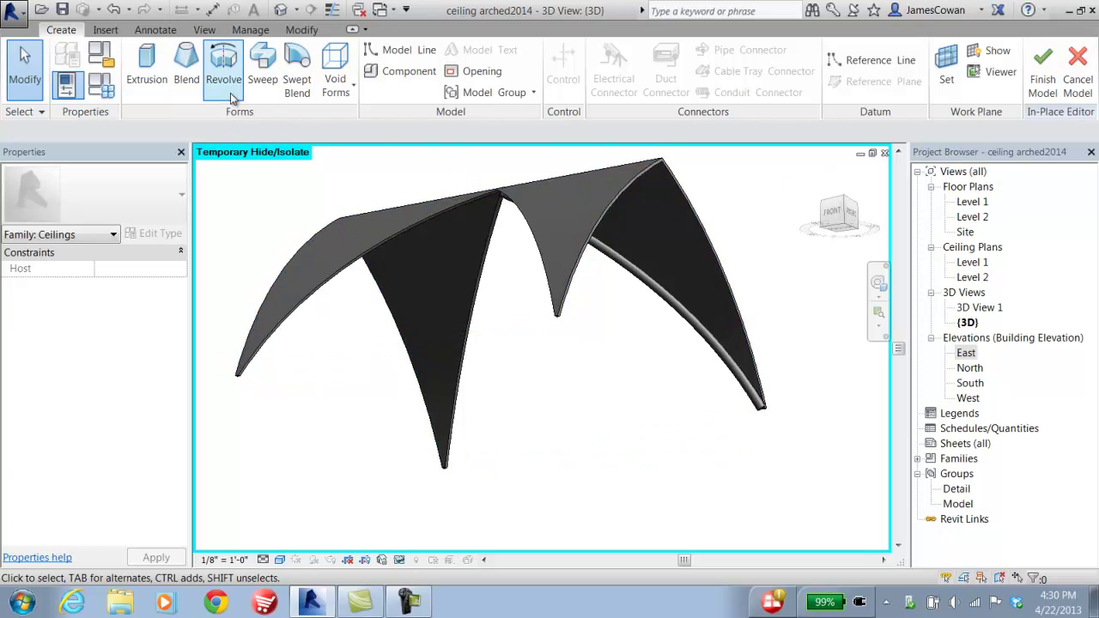
pyautogui.click(262, 77)
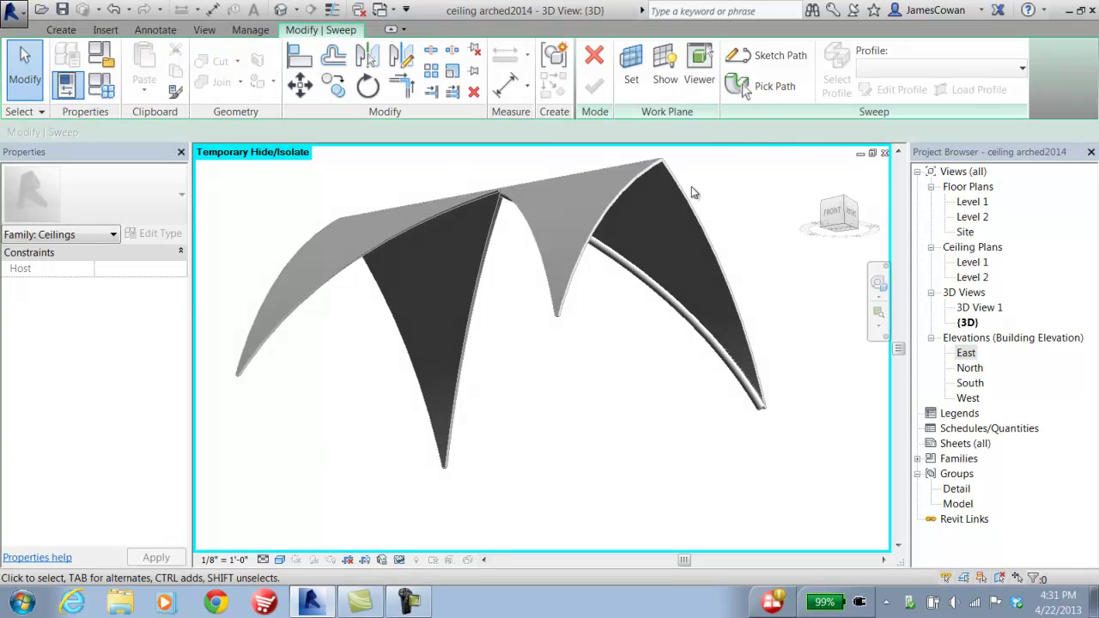
pyautogui.click(742, 83)
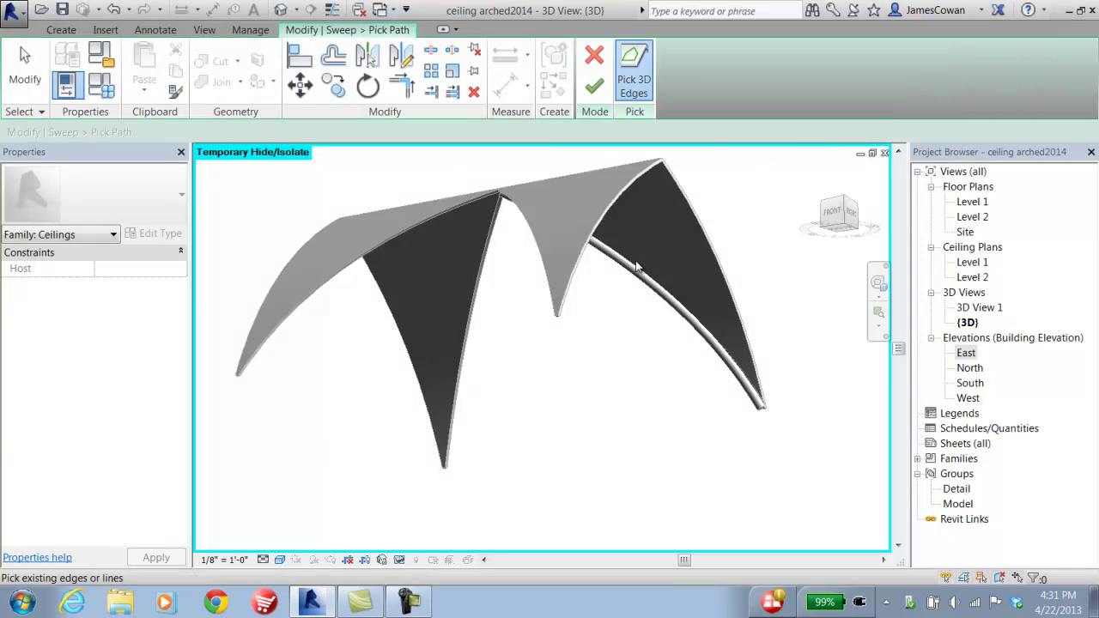
pyautogui.click(475, 311)
pyautogui.click(594, 86)
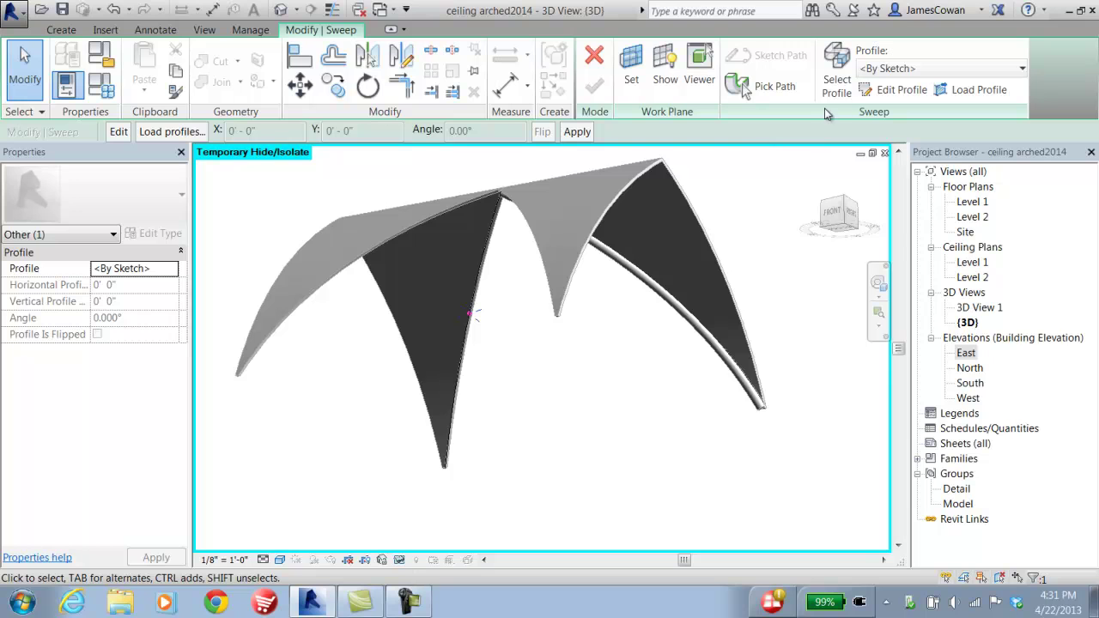
# Sketch a 3" radius circle on the arch edge as the profile and finish the round rib sweep.
pyautogui.click(895, 90)
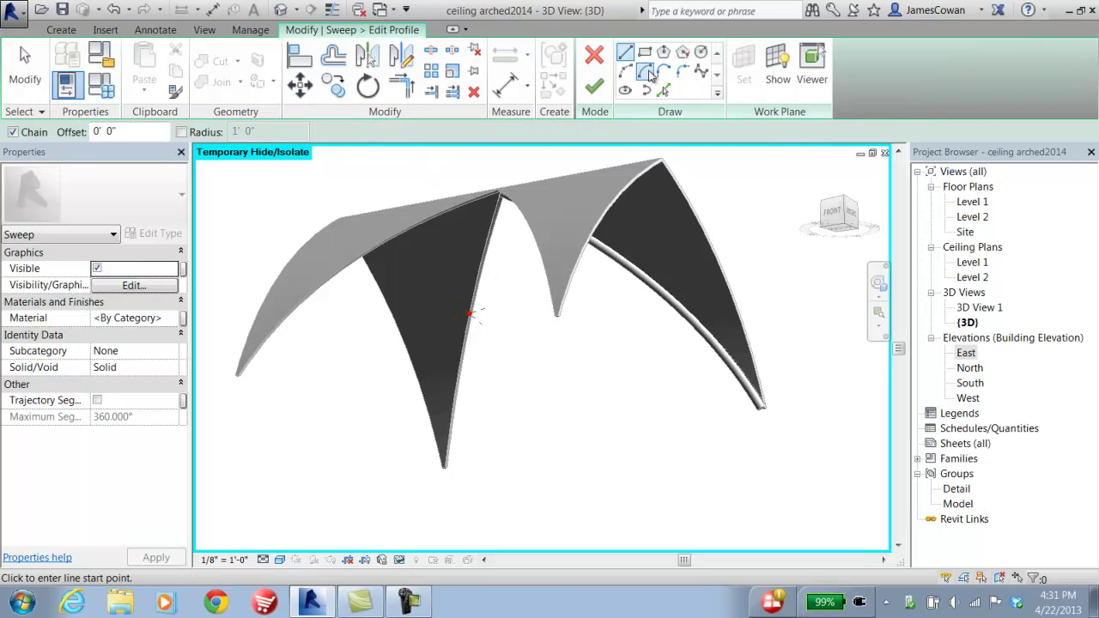
pyautogui.click(699, 55)
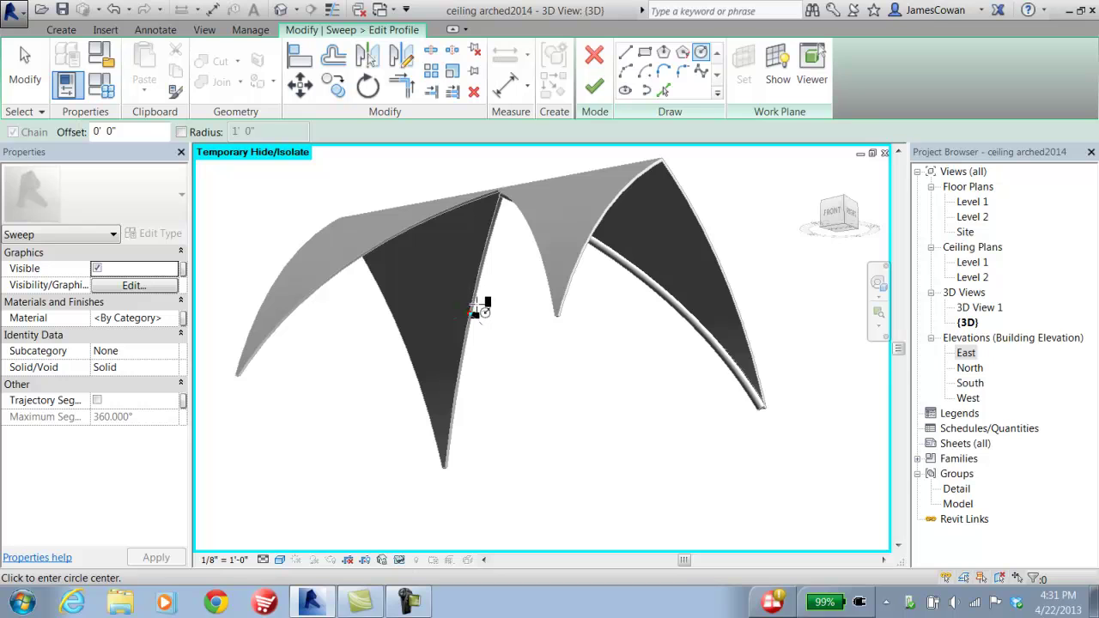
pyautogui.click(471, 314)
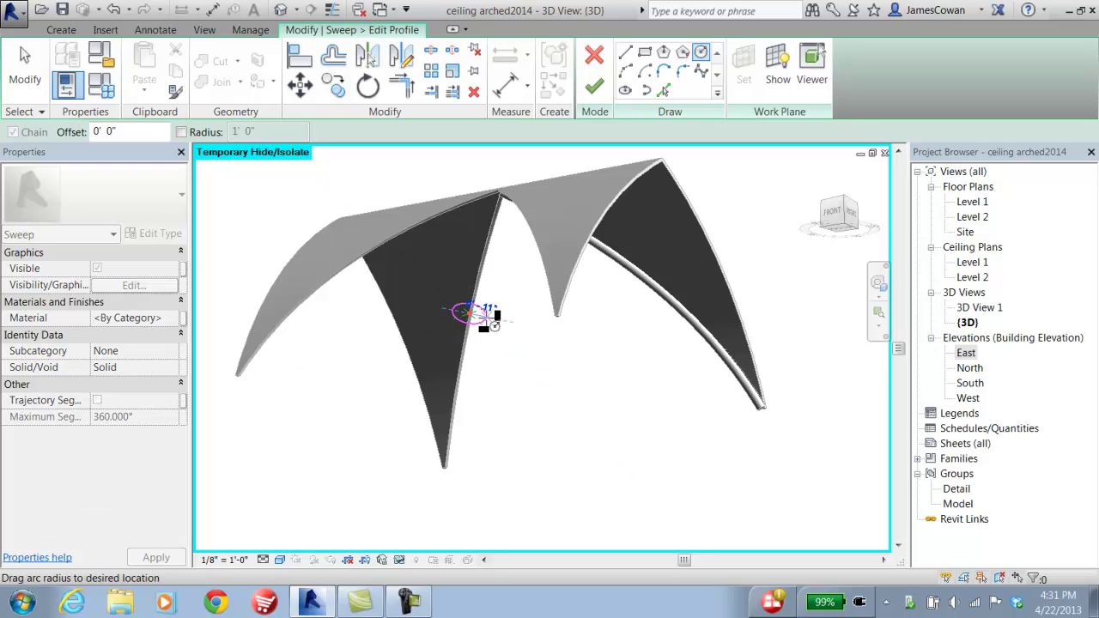
pyautogui.write('3')
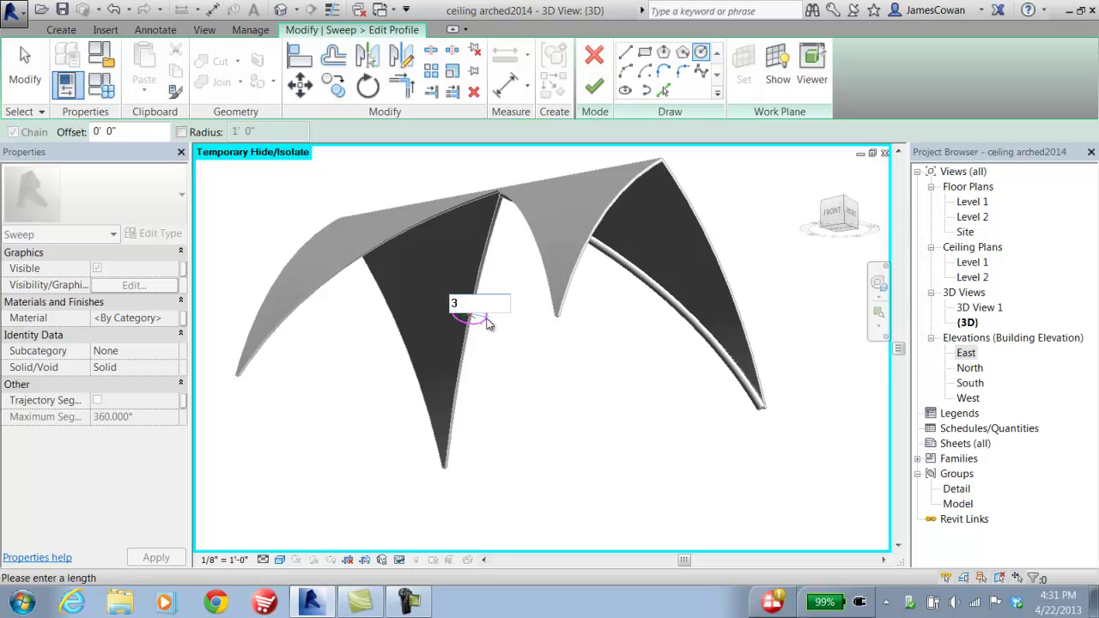
pyautogui.press('Return')
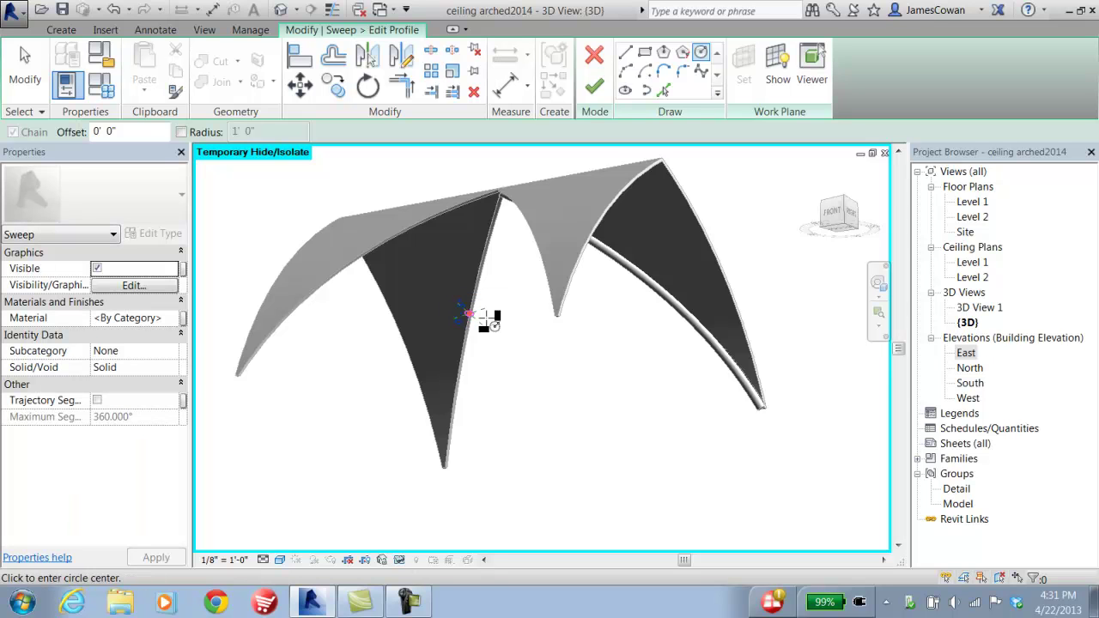
pyautogui.scroll(4, 483, 310)
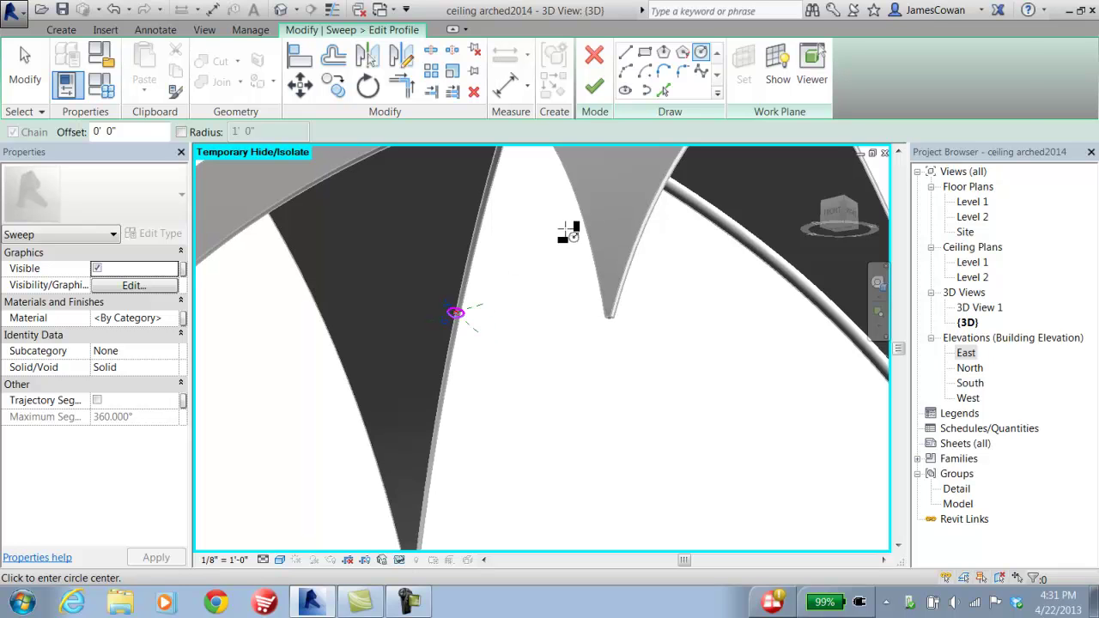
pyautogui.click(594, 86)
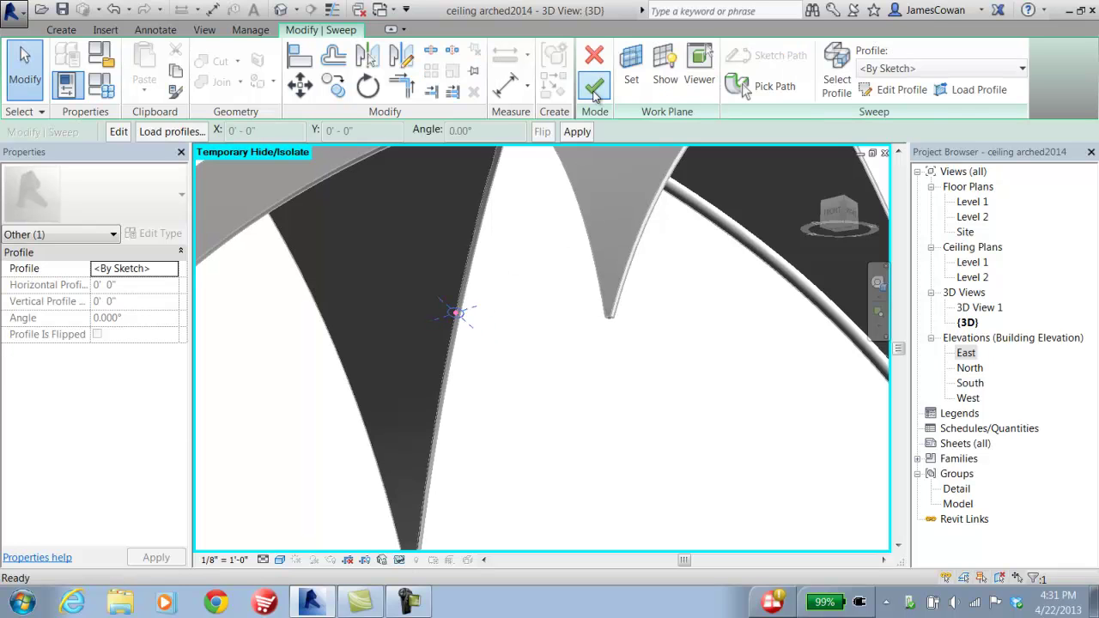
pyautogui.click(594, 86)
pyautogui.click(506, 281)
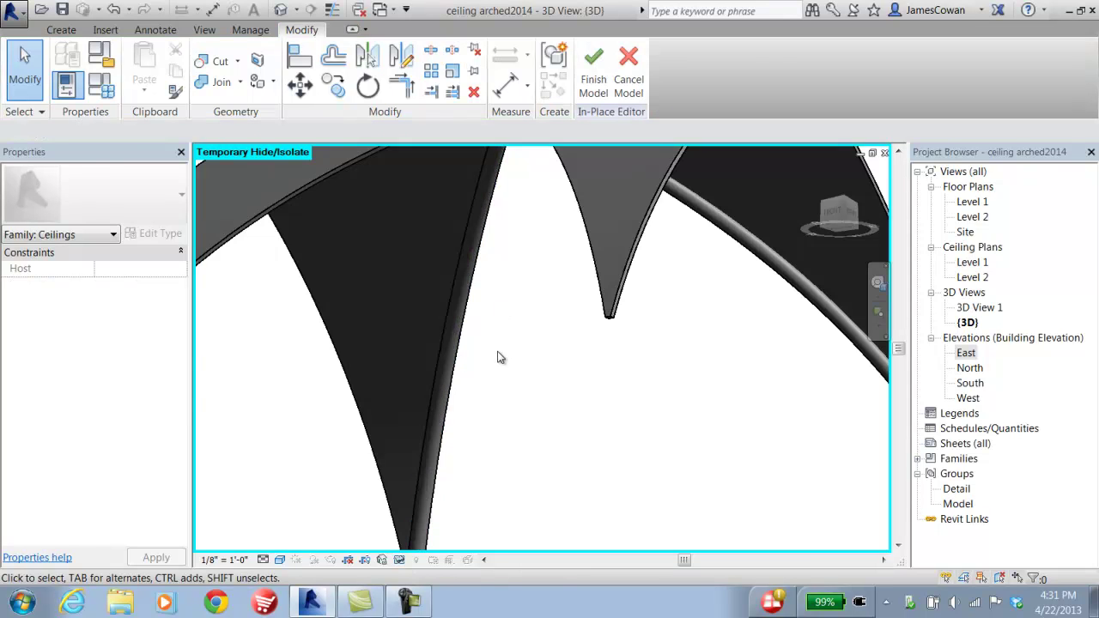
# Orbit and zoom onto another bare arch of the vault, then bring up the Create tools.
pyautogui.scroll(-4, 501, 358)
pyautogui.keyDown('shift'); pyautogui.moveTo(495, 369); pyautogui.dragTo(599, 343, button='middle'); pyautogui.keyUp('shift')
pyautogui.scroll(6, 554, 337)
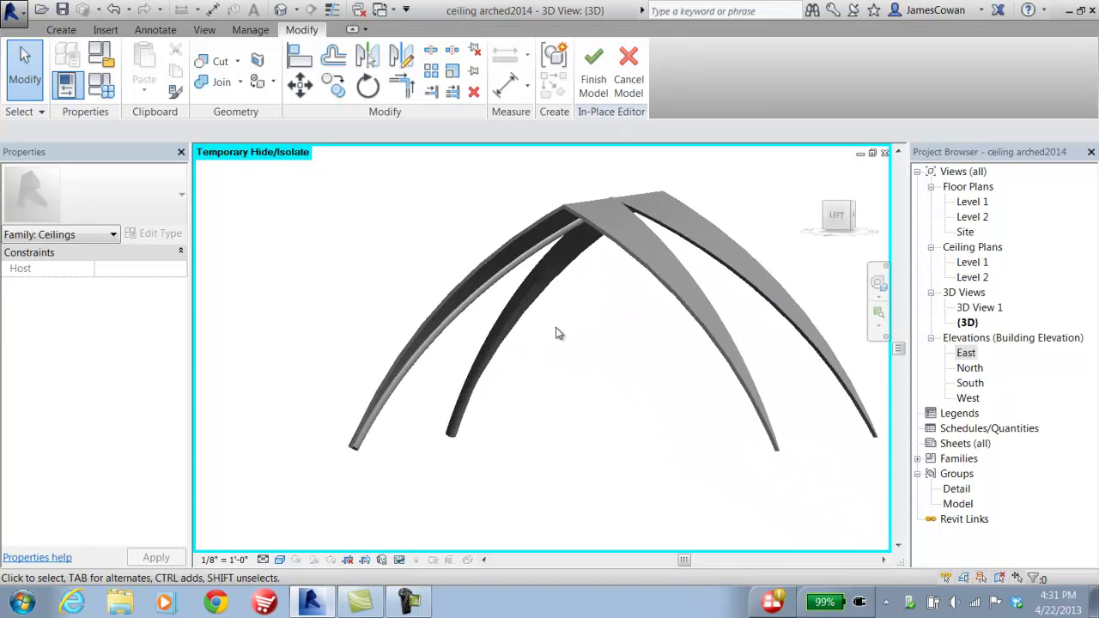
pyautogui.keyDown('shift'); pyautogui.moveTo(533, 341); pyautogui.dragTo(543, 386, button='middle'); pyautogui.keyUp('shift')
pyautogui.scroll(5, 550, 382)
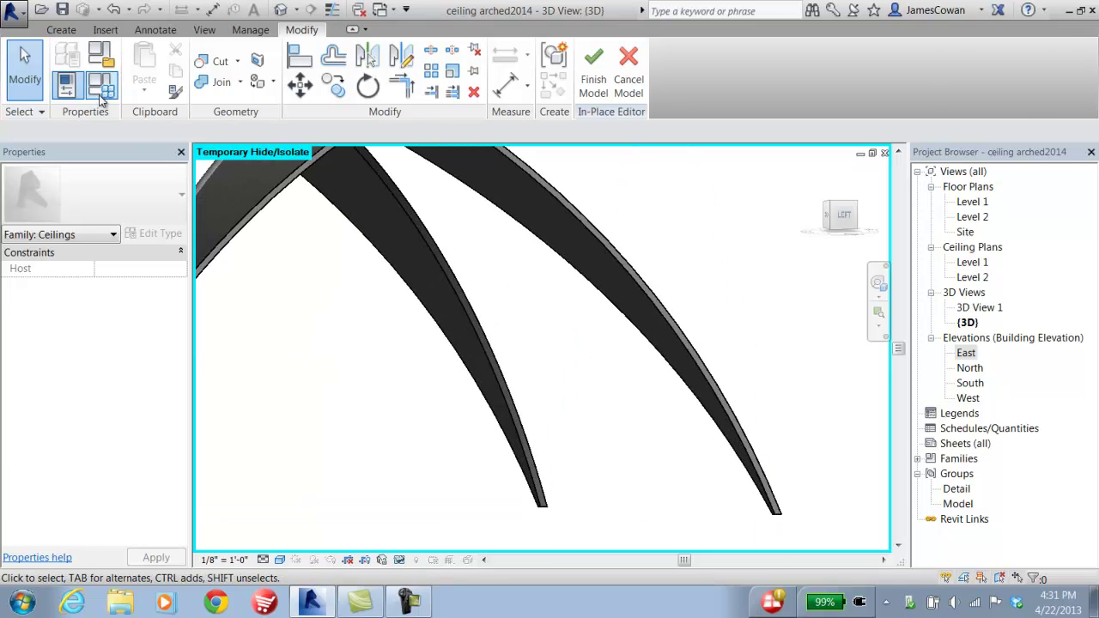
pyautogui.click(62, 31)
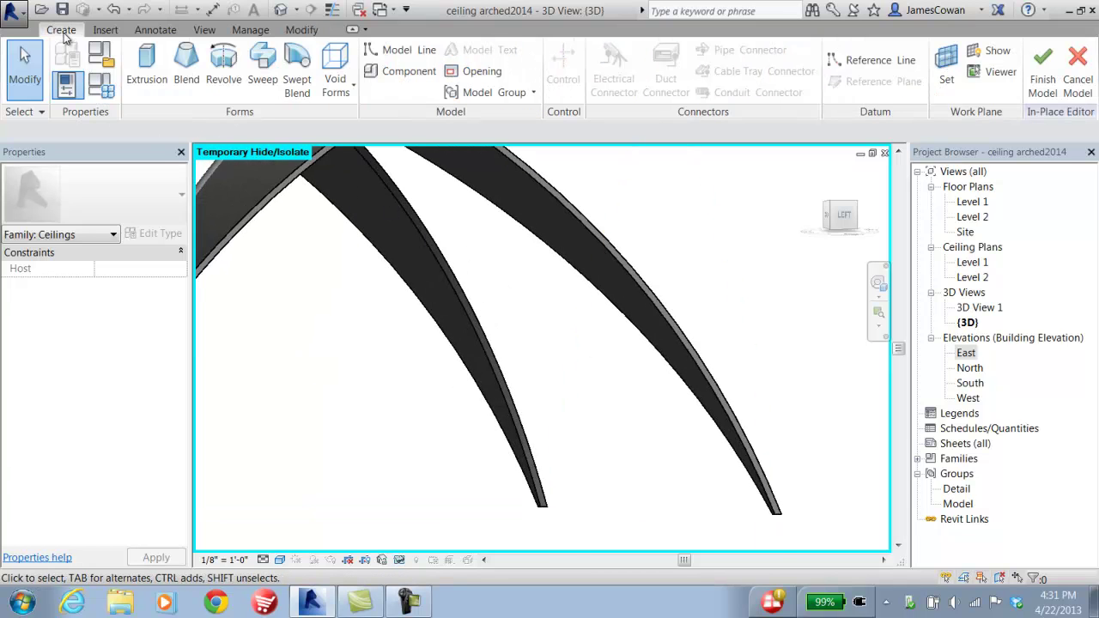
# Start a new Sweep using the arch's curved edge as the picked path.
pyautogui.click(262, 79)
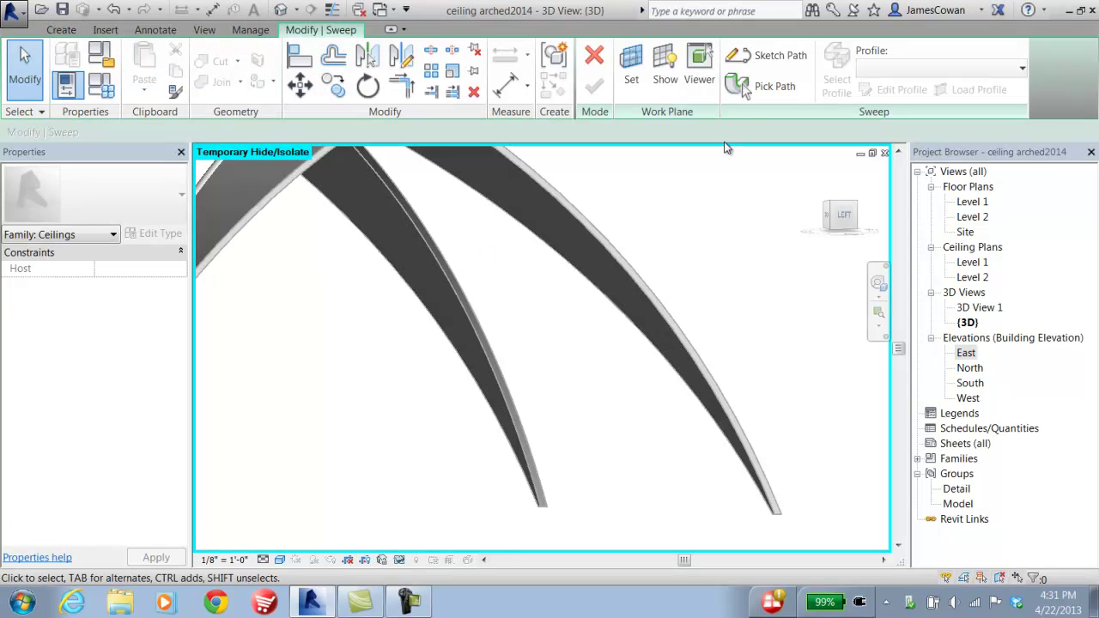
pyautogui.click(748, 94)
pyautogui.click(548, 248)
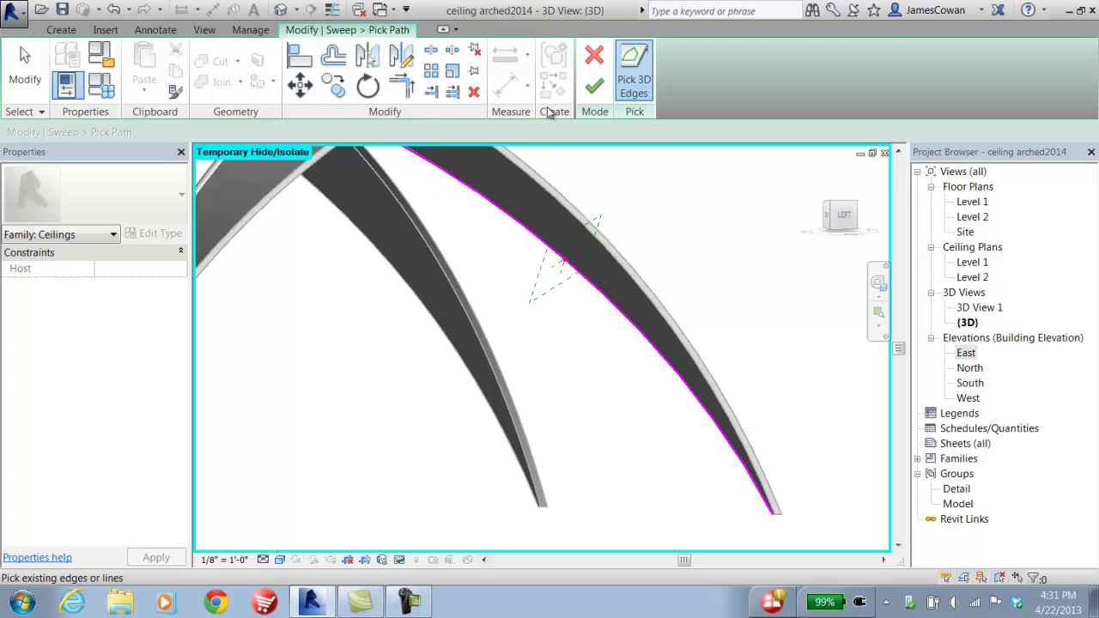
pyautogui.click(594, 85)
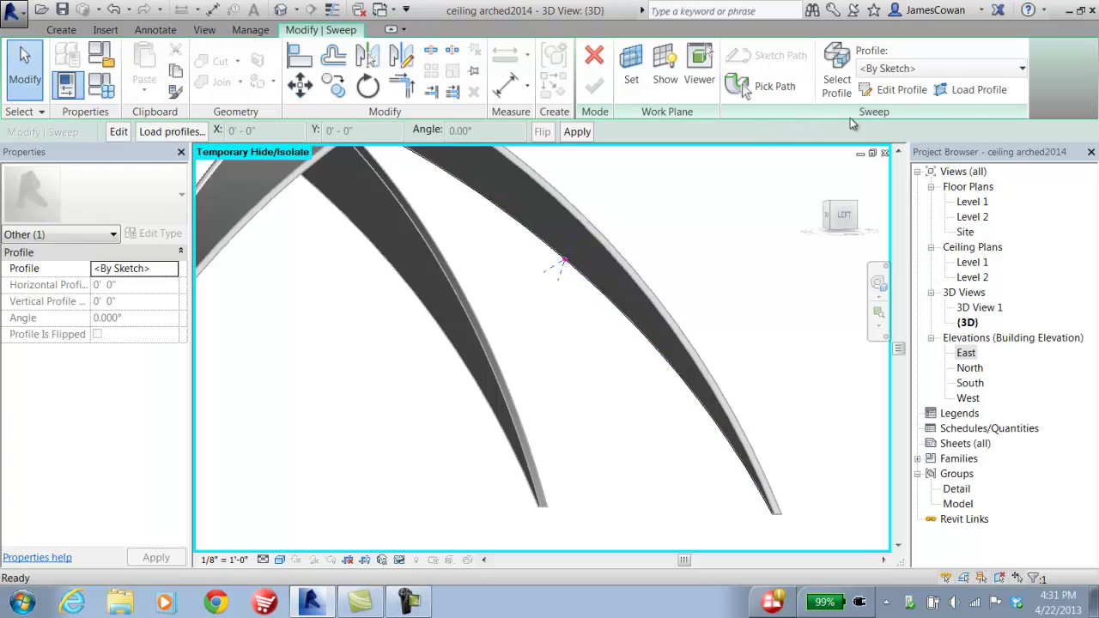
# Draw a 3" circle profile on the path, finish the second rib, and orbit to inspect it.
pyautogui.click(874, 93)
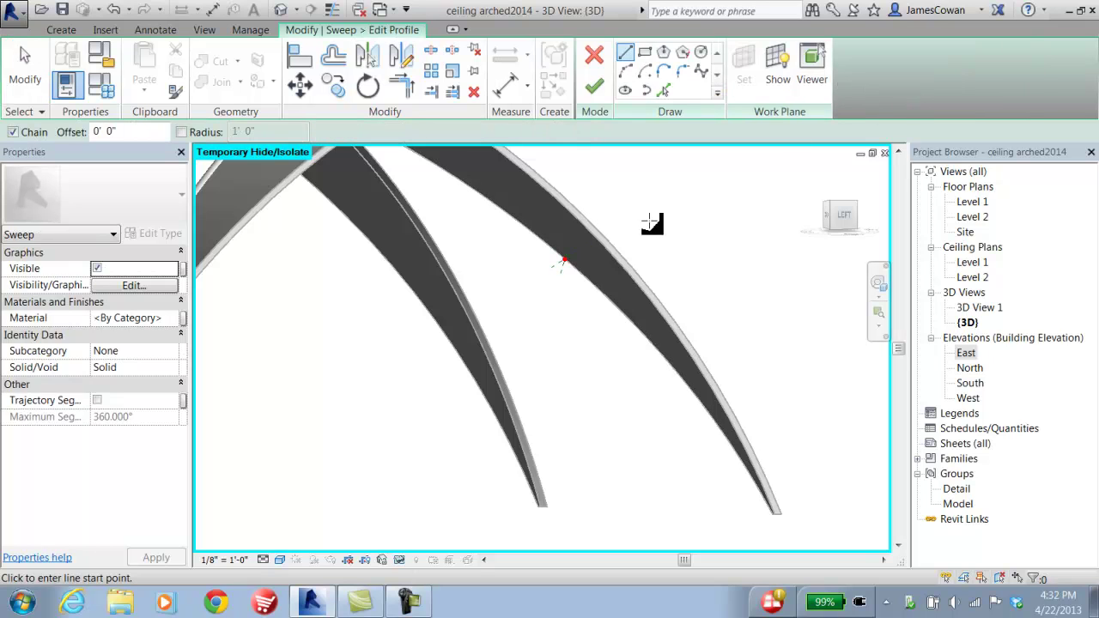
pyautogui.click(563, 260)
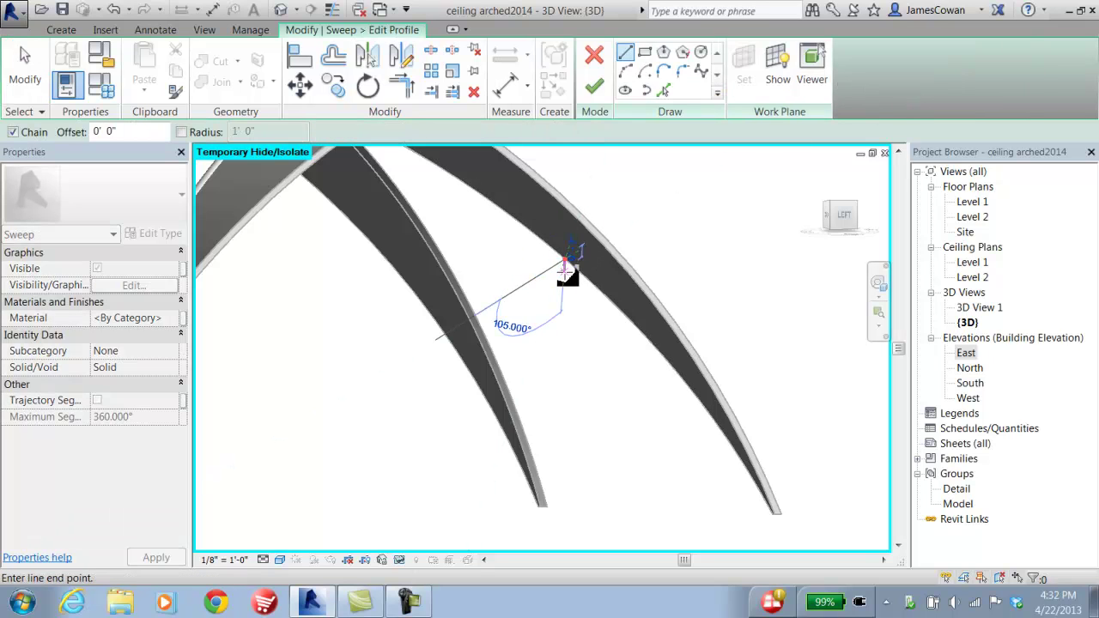
pyautogui.click(701, 53)
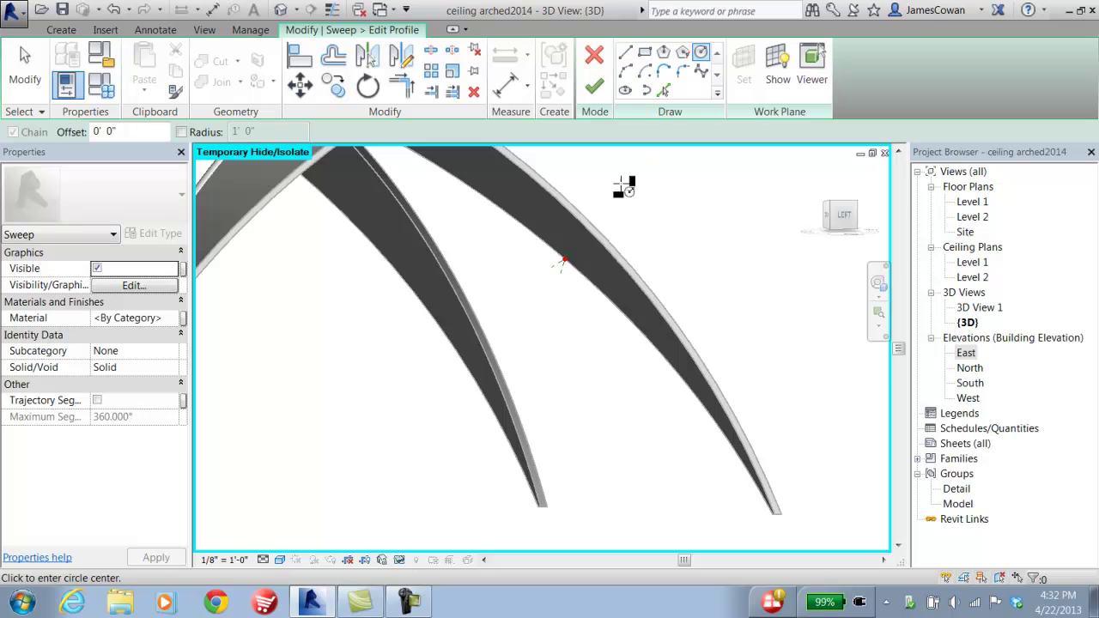
pyautogui.click(563, 259)
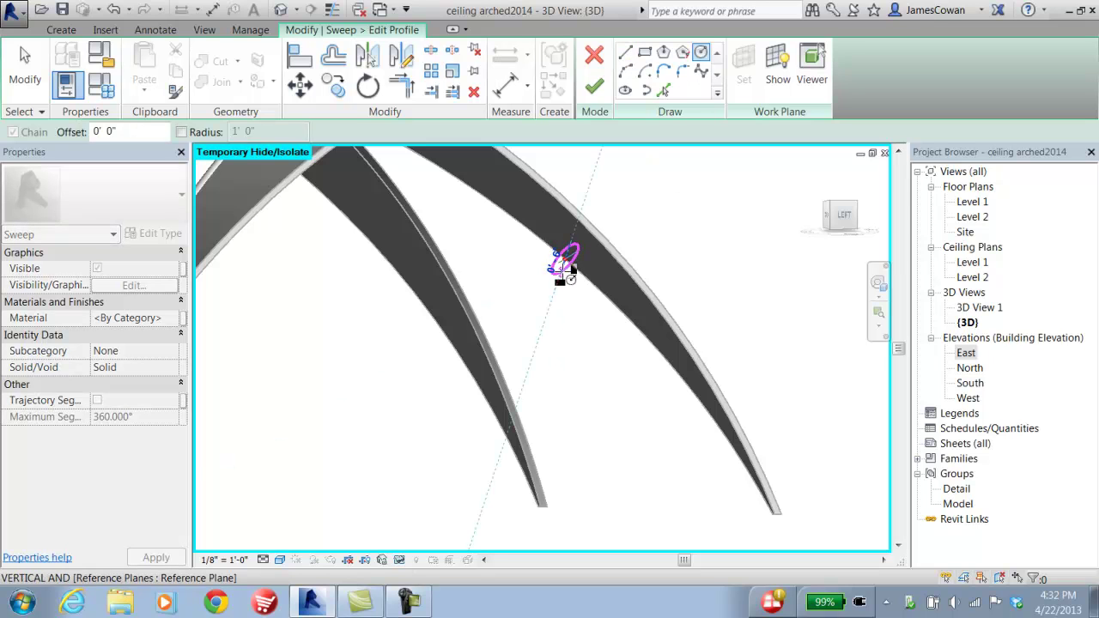
pyautogui.write('3')
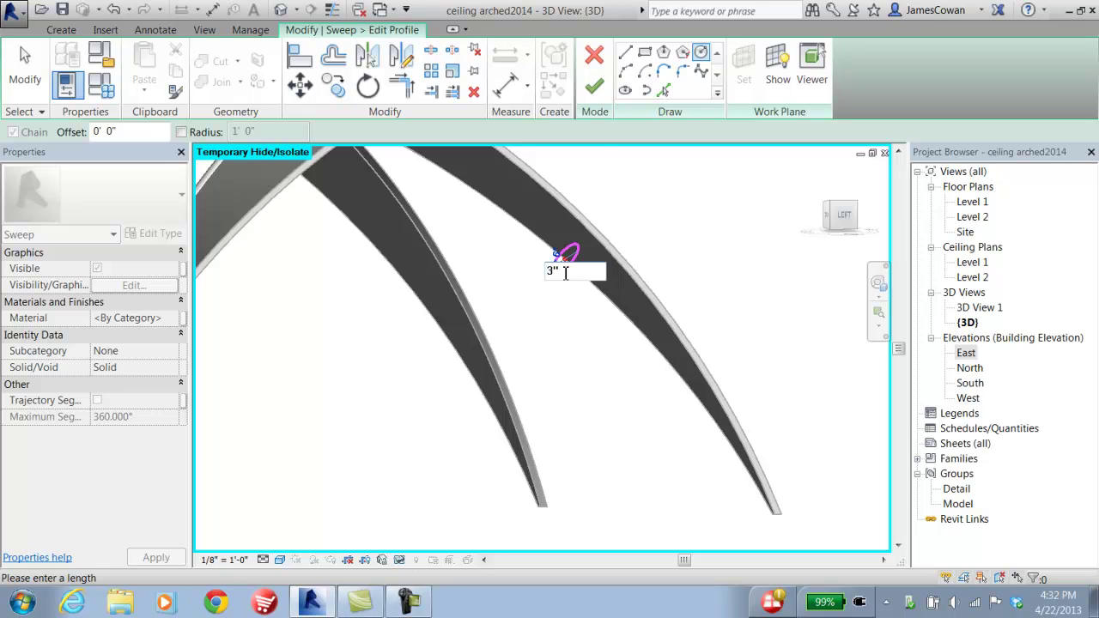
pyautogui.write('"')
pyautogui.press('Return')
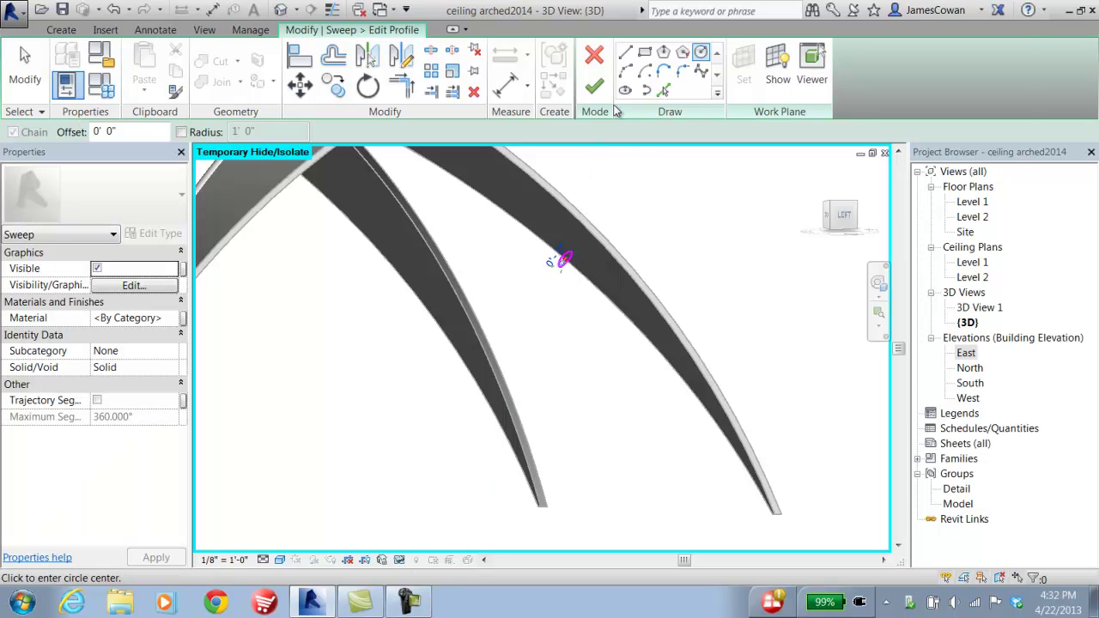
pyautogui.click(594, 88)
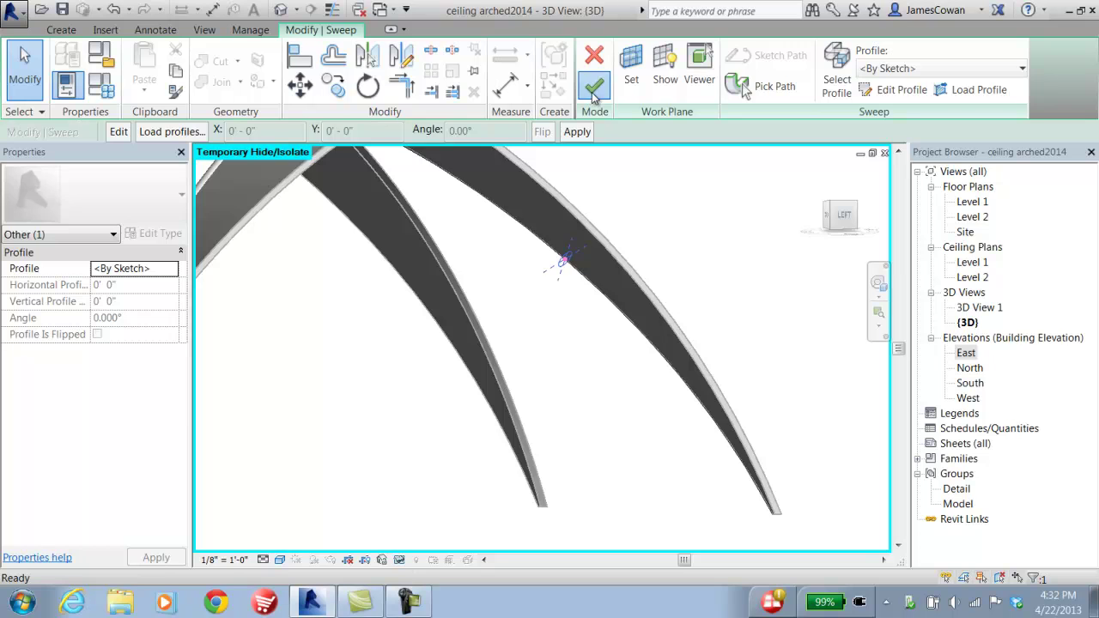
pyautogui.click(594, 90)
pyautogui.click(525, 306)
pyautogui.keyDown('shift'); pyautogui.moveTo(525, 307); pyautogui.dragTo(668, 267, button='middle'); pyautogui.keyUp('shift')
pyautogui.scroll(6, 538, 323)
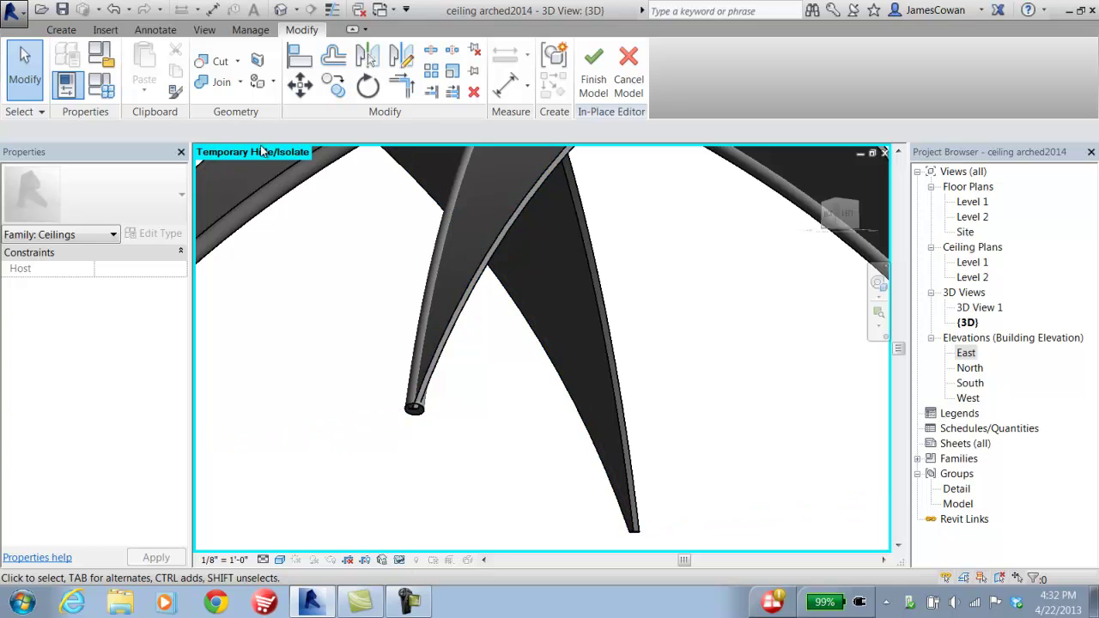
# Start a third Sweep with the next arch edge picked as its path.
pyautogui.click(69, 29)
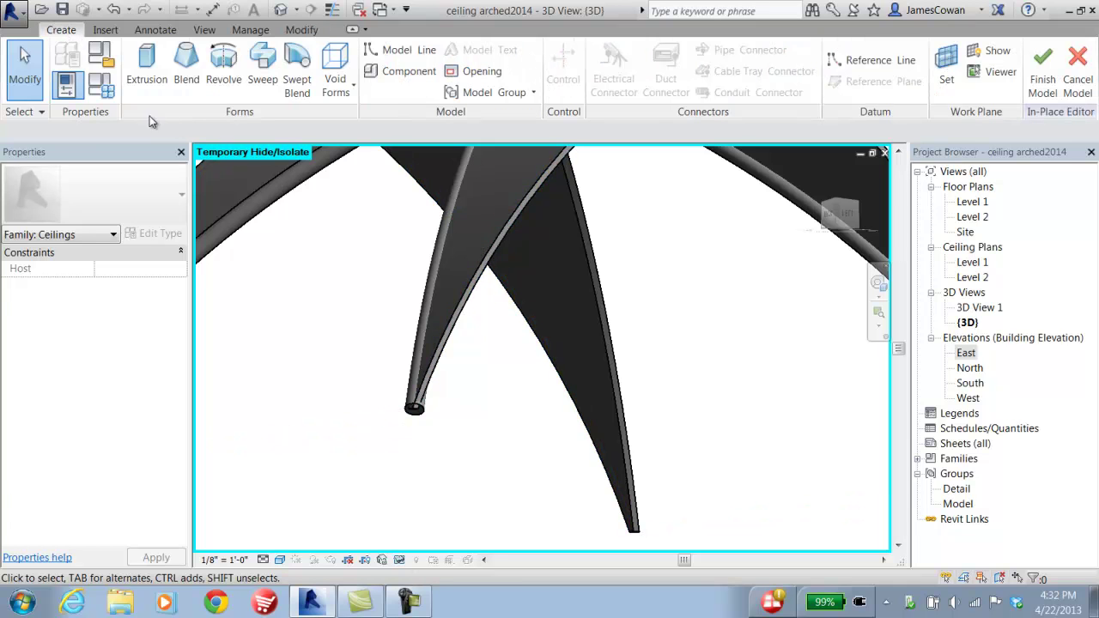
pyautogui.click(263, 68)
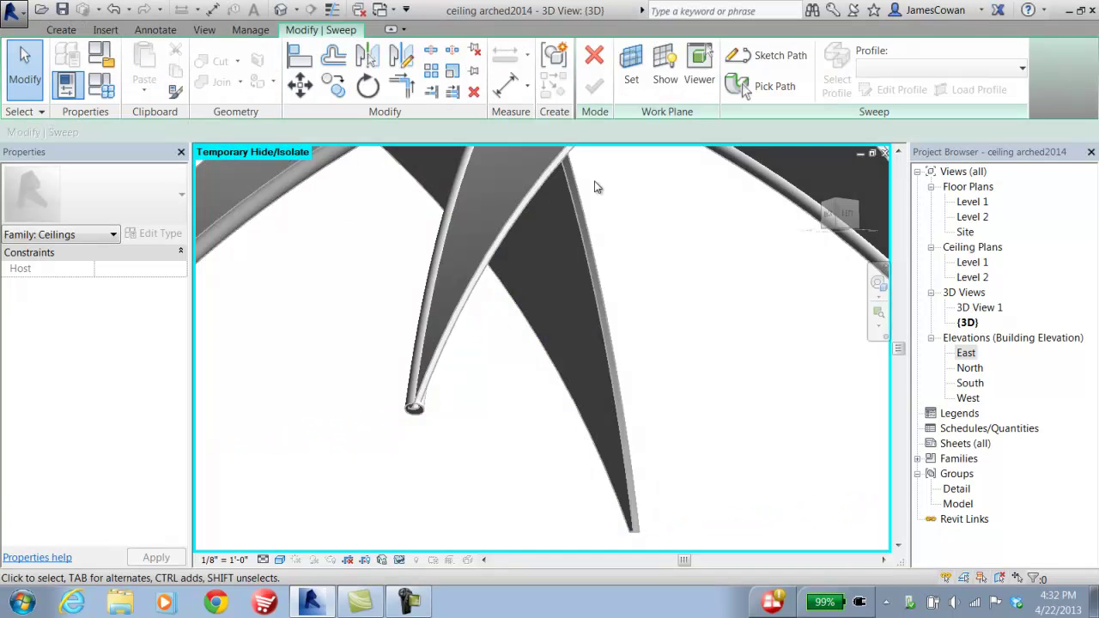
pyautogui.click(761, 89)
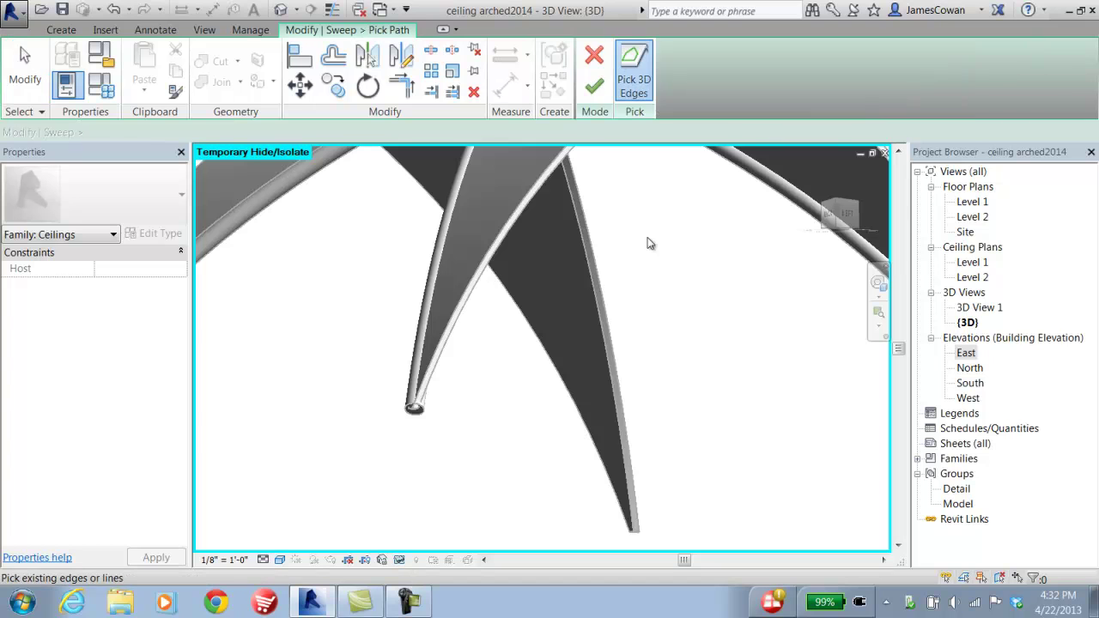
pyautogui.click(599, 305)
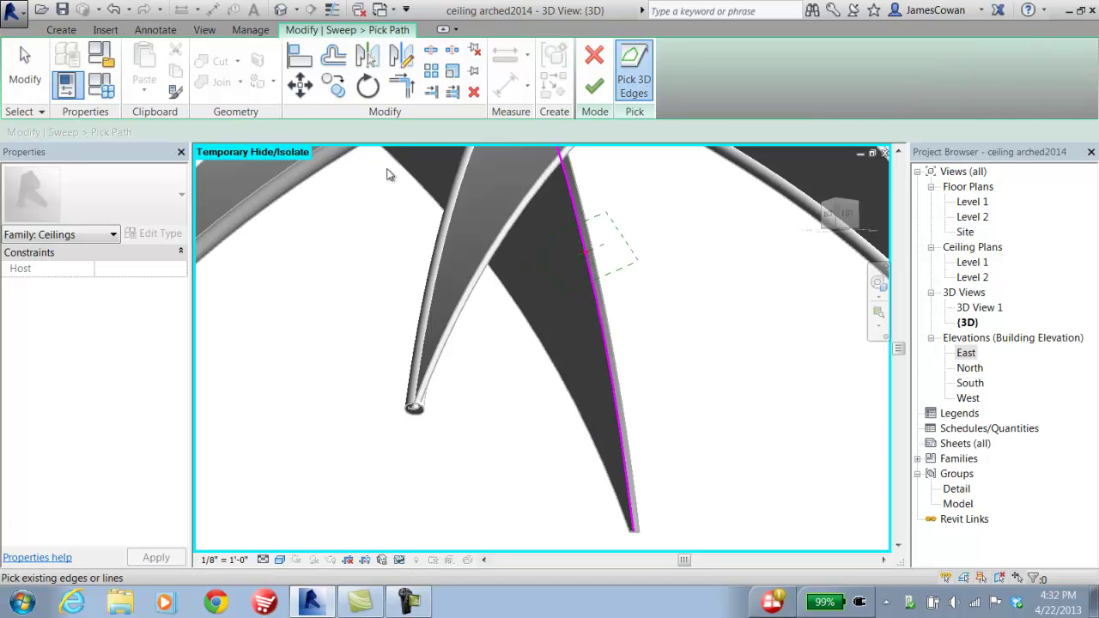
pyautogui.click(594, 86)
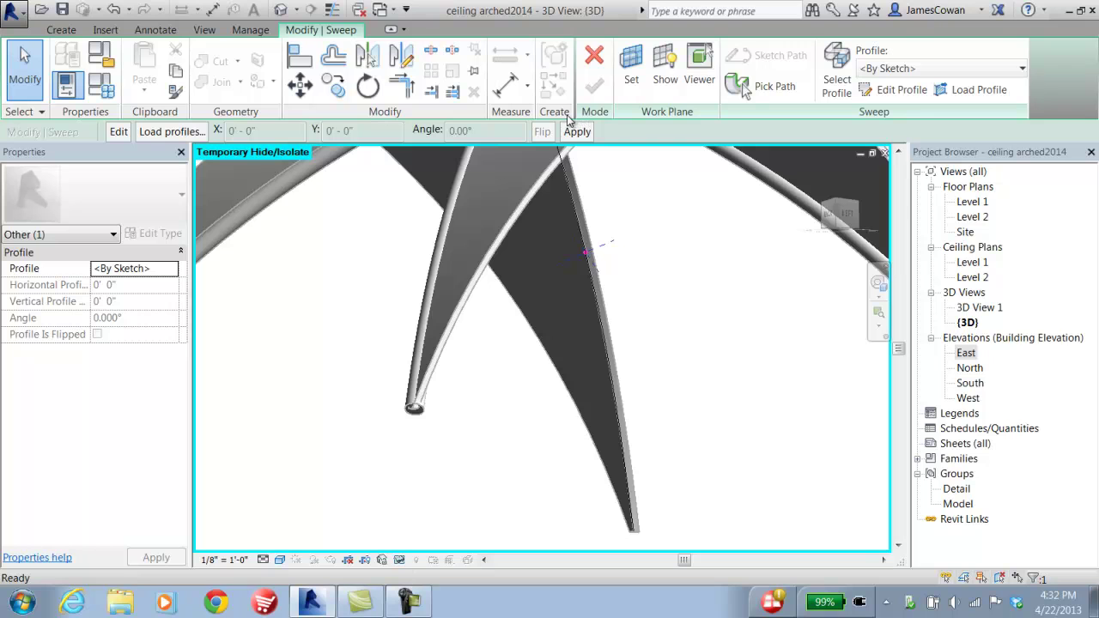
# Give the sweep a 3-inch radius circular profile and complete the rib.
pyautogui.click(893, 90)
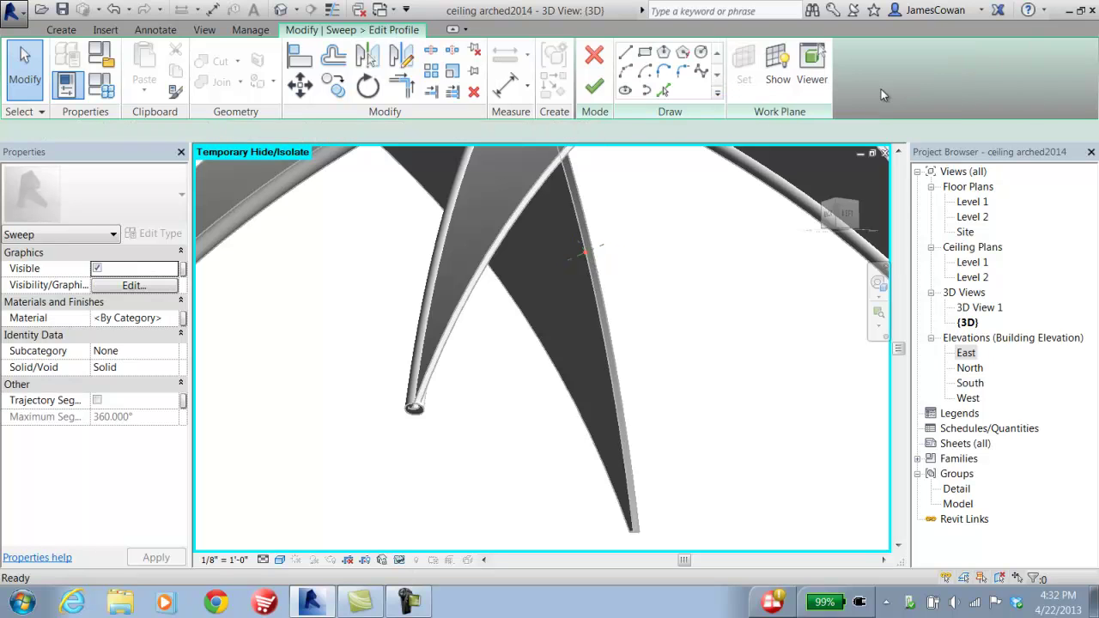
pyautogui.click(701, 54)
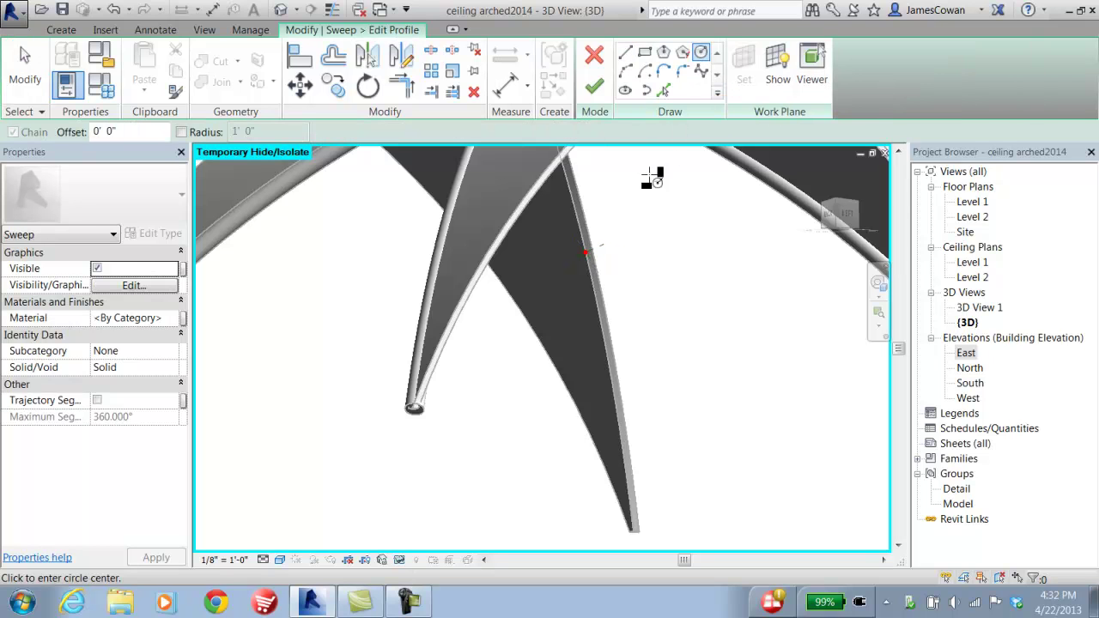
pyautogui.click(588, 252)
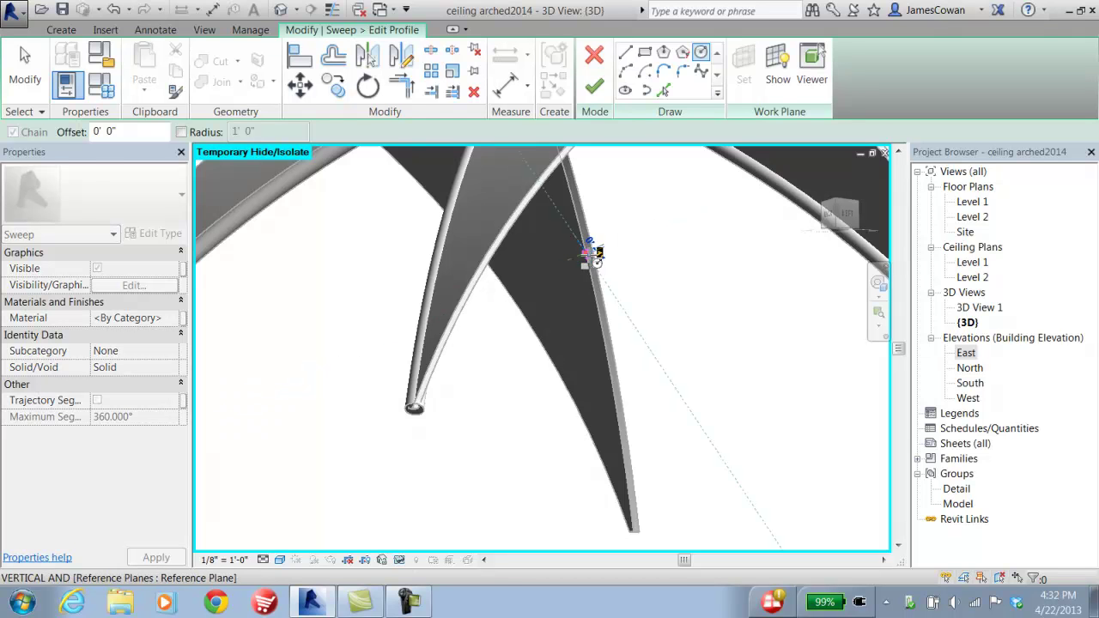
pyautogui.write('3')
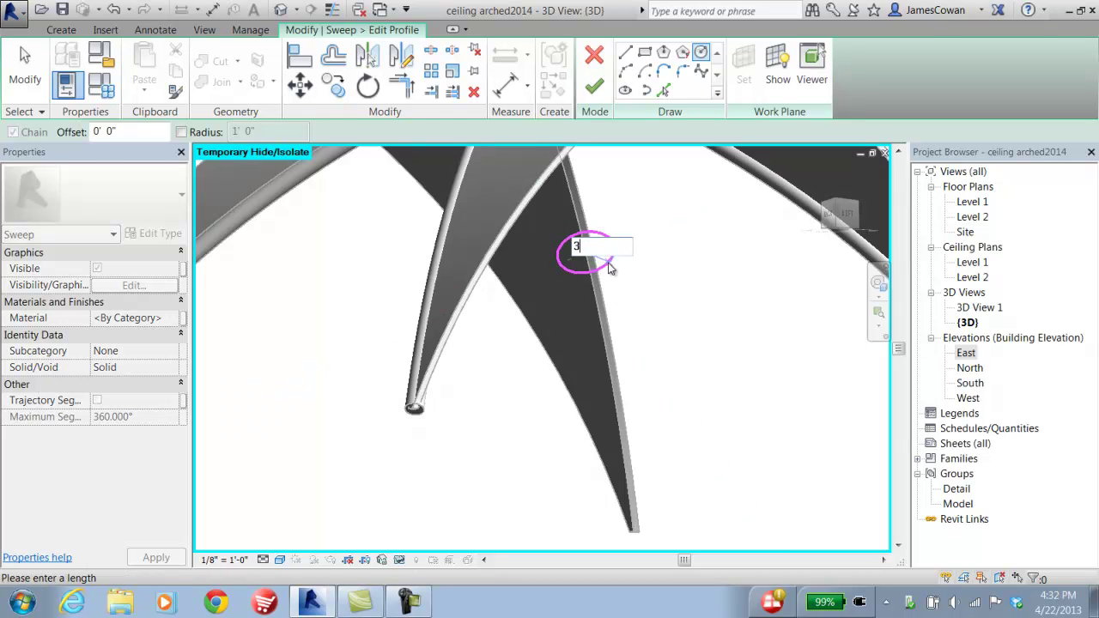
pyautogui.press('Return')
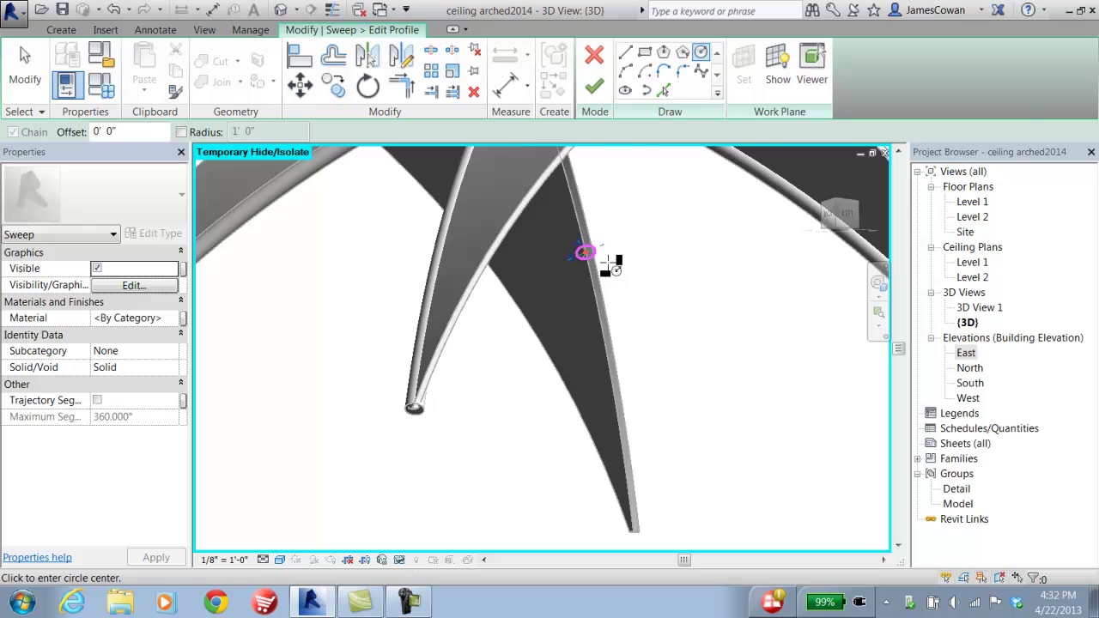
pyautogui.click(594, 86)
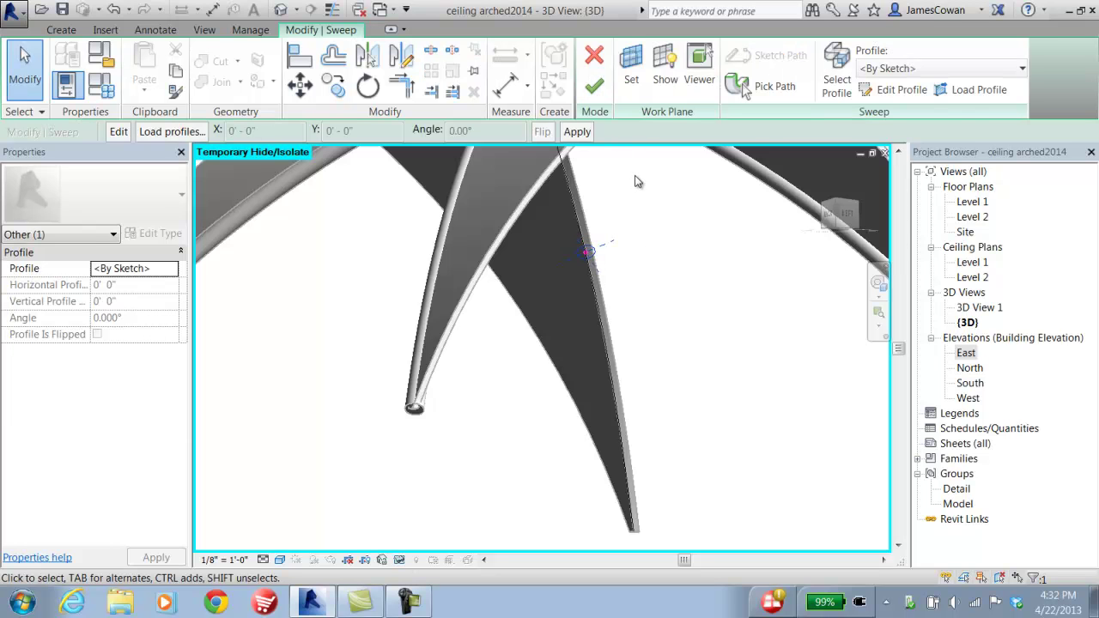
pyautogui.click(595, 87)
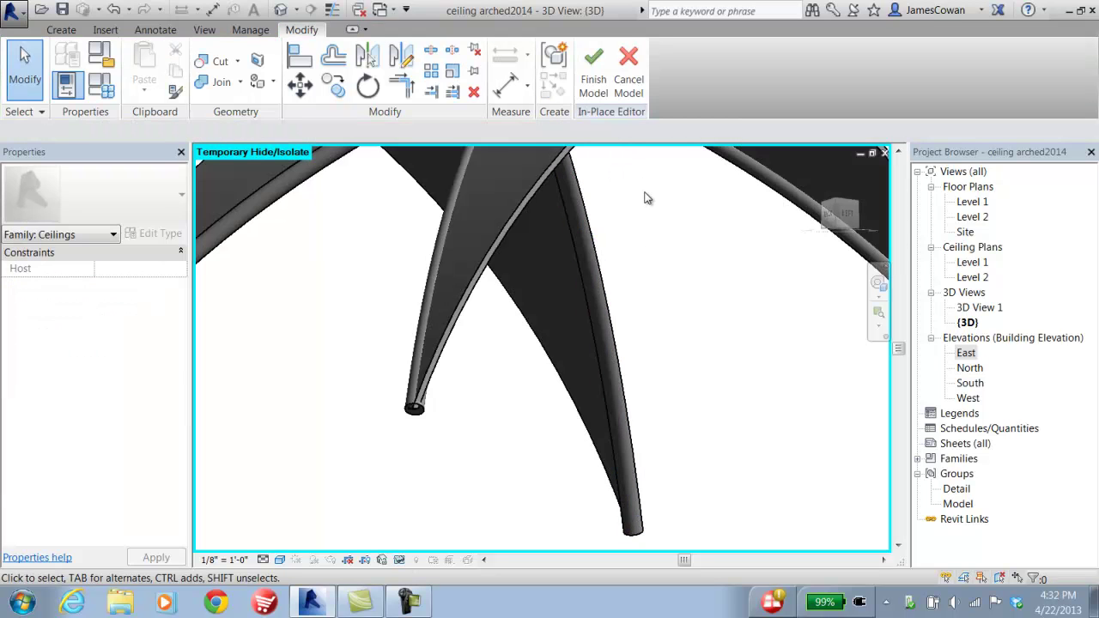
# Finish the in-place ceiling model with its three ribs and orbit to review the arches.
pyautogui.scroll(-3, 646, 222)
pyautogui.keyDown('shift'); pyautogui.moveTo(640, 231); pyautogui.dragTo(620, 415, button='middle'); pyautogui.keyUp('shift')
pyautogui.click(593, 76)
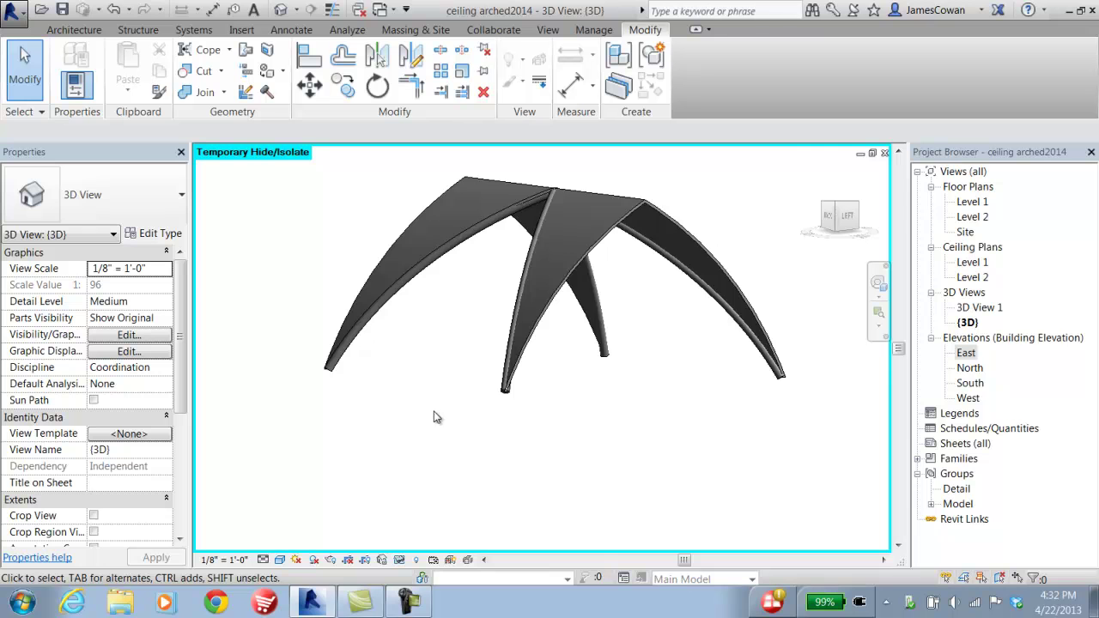
pyautogui.scroll(3, 432, 421)
pyautogui.keyDown('shift'); pyautogui.moveTo(441, 363); pyautogui.dragTo(427, 415, button='middle'); pyautogui.keyUp('shift')
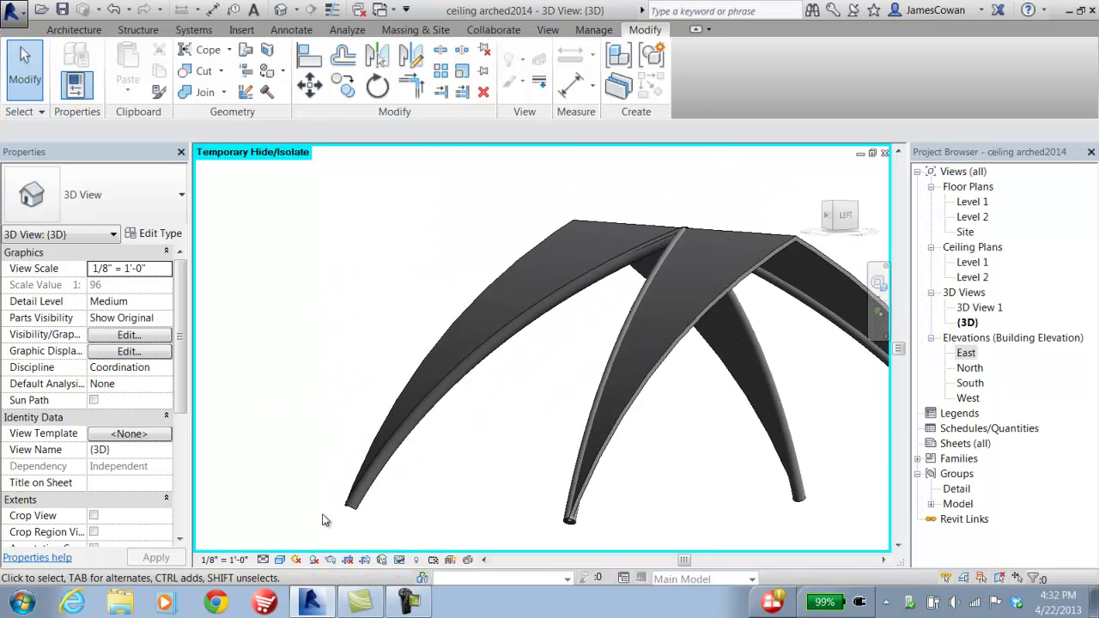
pyautogui.click(399, 561)
# Reset the temporary isolation and orbit to a front view of the vaults and columns.
pyautogui.click(455, 542)
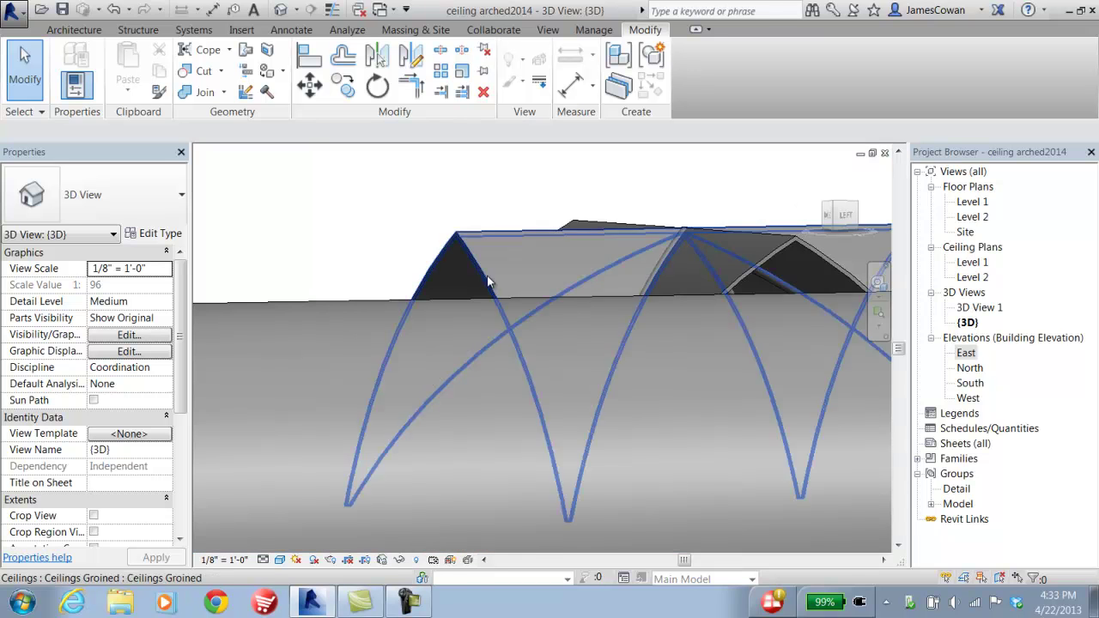
pyautogui.keyDown('shift'); pyautogui.moveTo(525, 246); pyautogui.dragTo(458, 358, button='middle'); pyautogui.keyUp('shift')
pyautogui.scroll(3, 513, 296)
pyautogui.scroll(5, 463, 346)
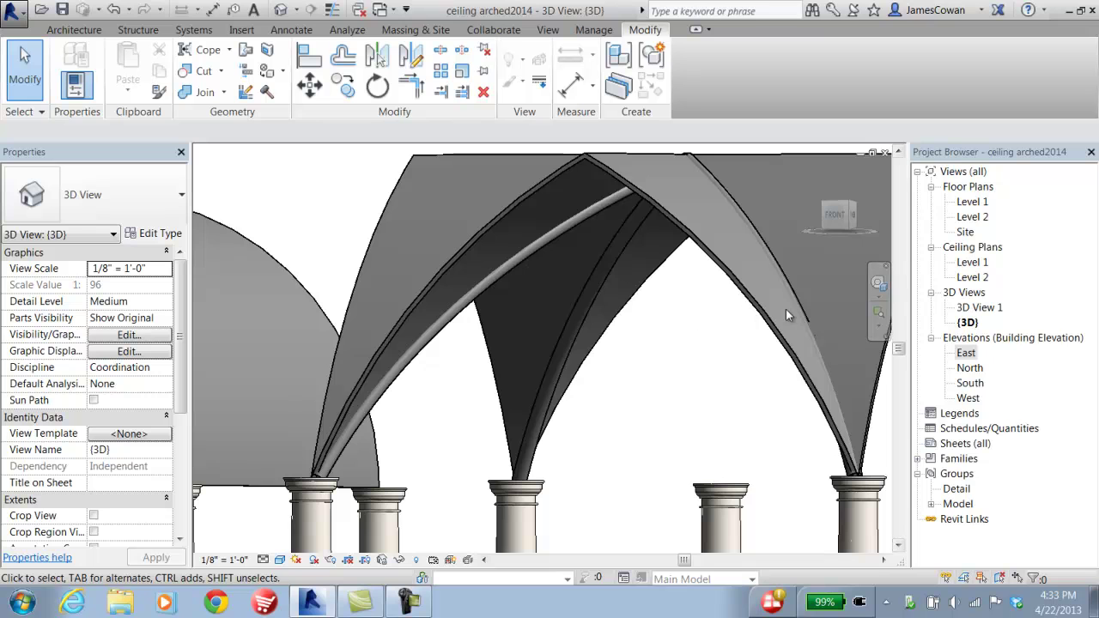
# Open the Level 1 floor plan and center its column grid on gridlines A–D.
pyautogui.doubleClick(977, 202)
pyautogui.scroll(-3, 565, 330)
pyautogui.moveTo(504, 296); pyautogui.dragTo(516, 316, button='middle')
pyautogui.scroll(-1, 516, 316)
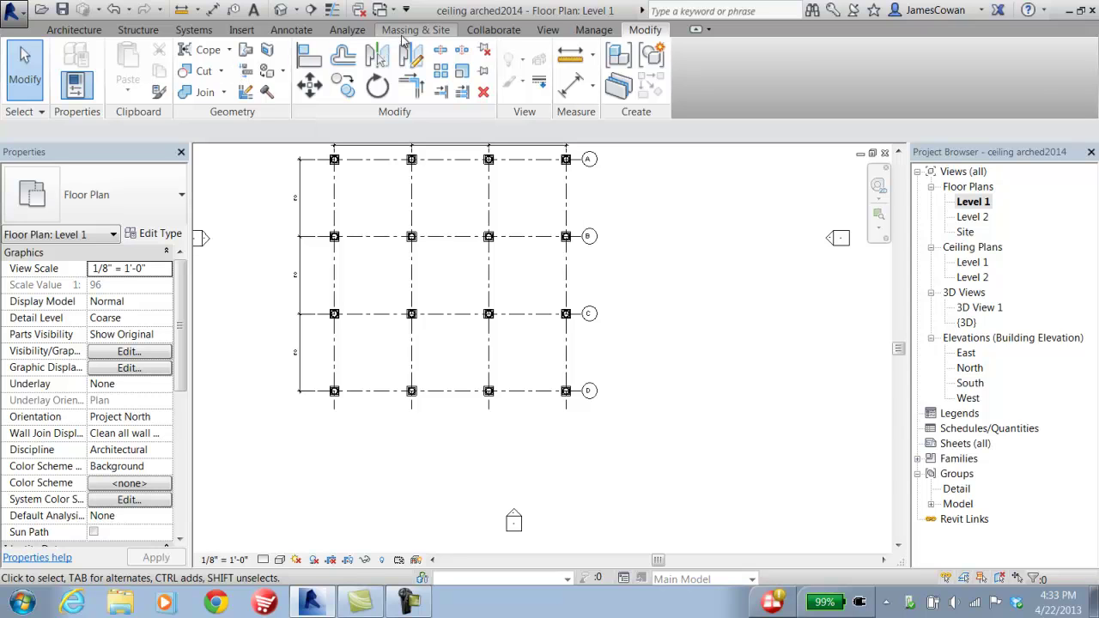
# Place a Camera below the grid aimed toward grid A, creating 3D View 2.
pyautogui.click(548, 30)
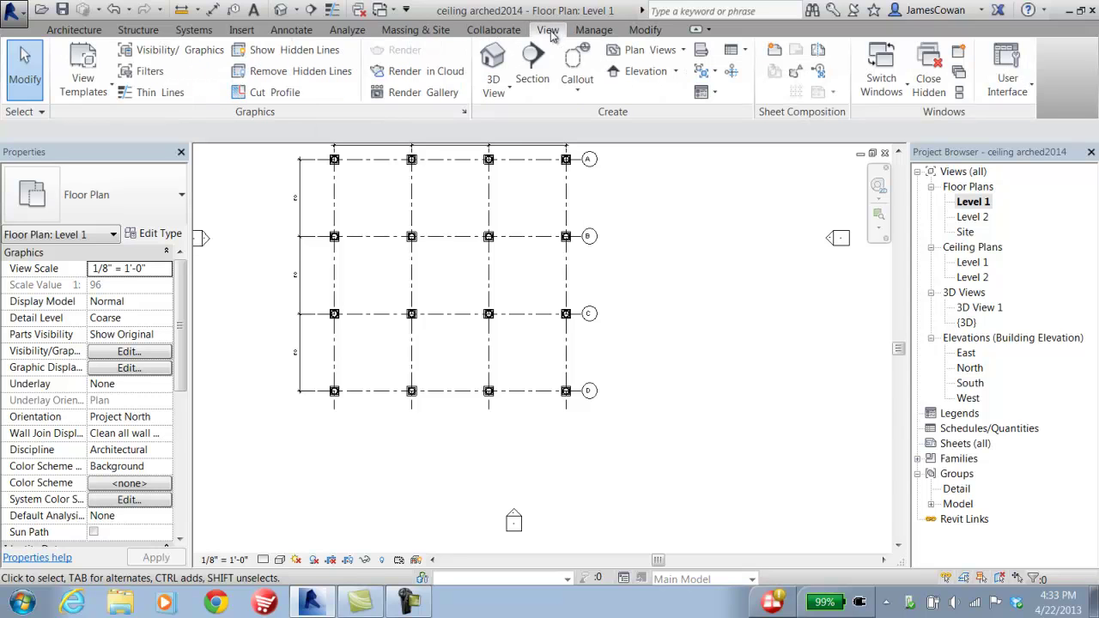
pyautogui.click(505, 96)
pyautogui.click(515, 154)
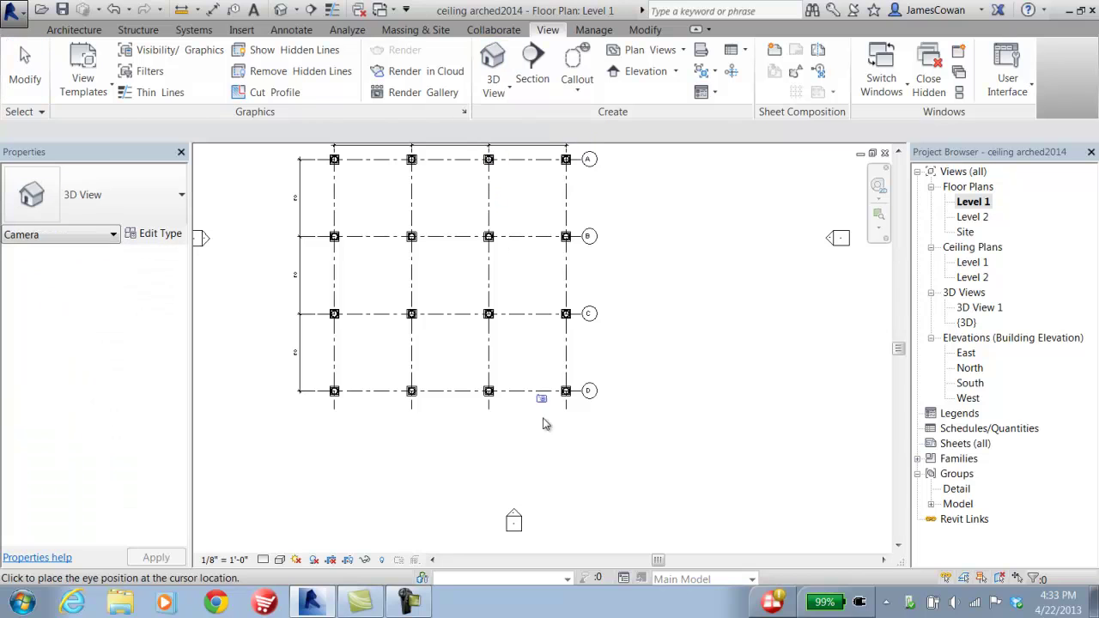
pyautogui.click(560, 153)
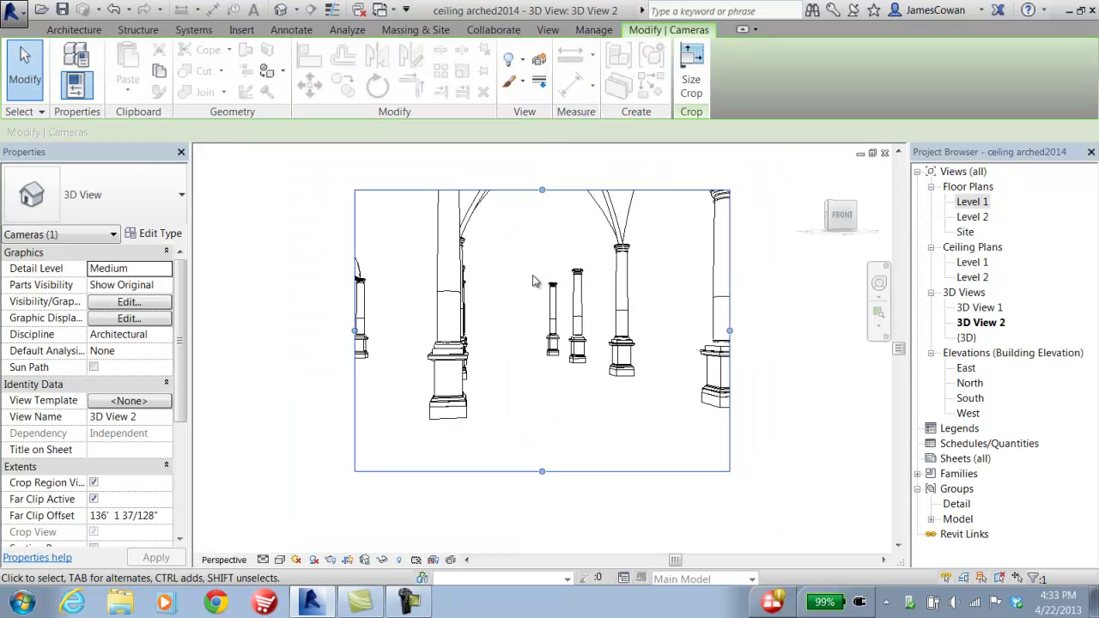
# Stretch the camera crop region upward until the full vault tops show.
pyautogui.moveTo(522, 233); pyautogui.dragTo(522, 171)
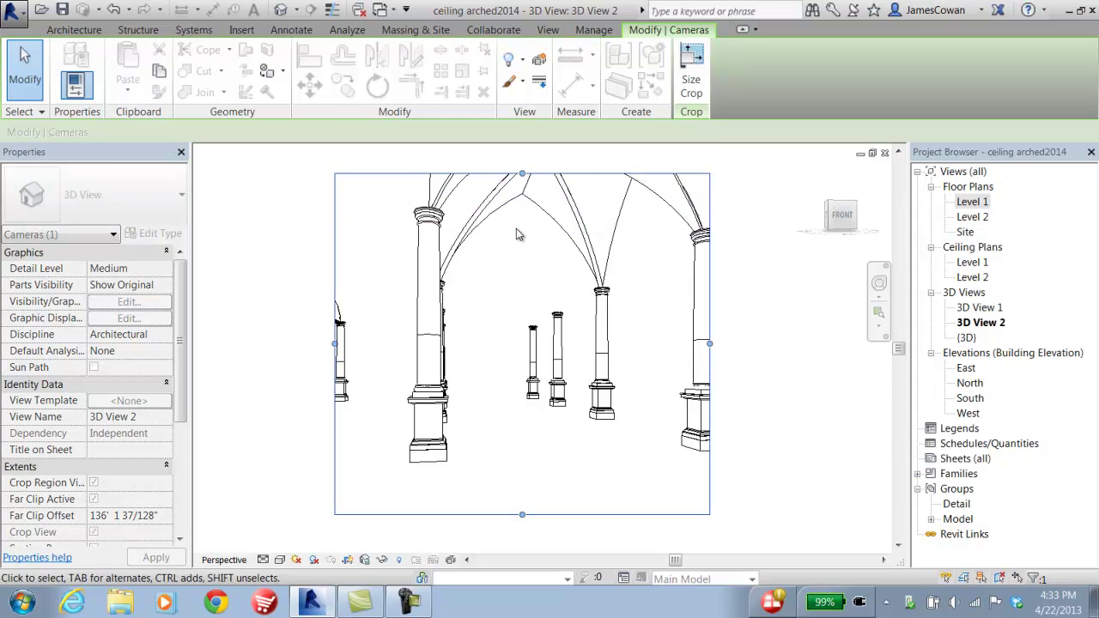
pyautogui.moveTo(519, 240); pyautogui.dragTo(520, 153)
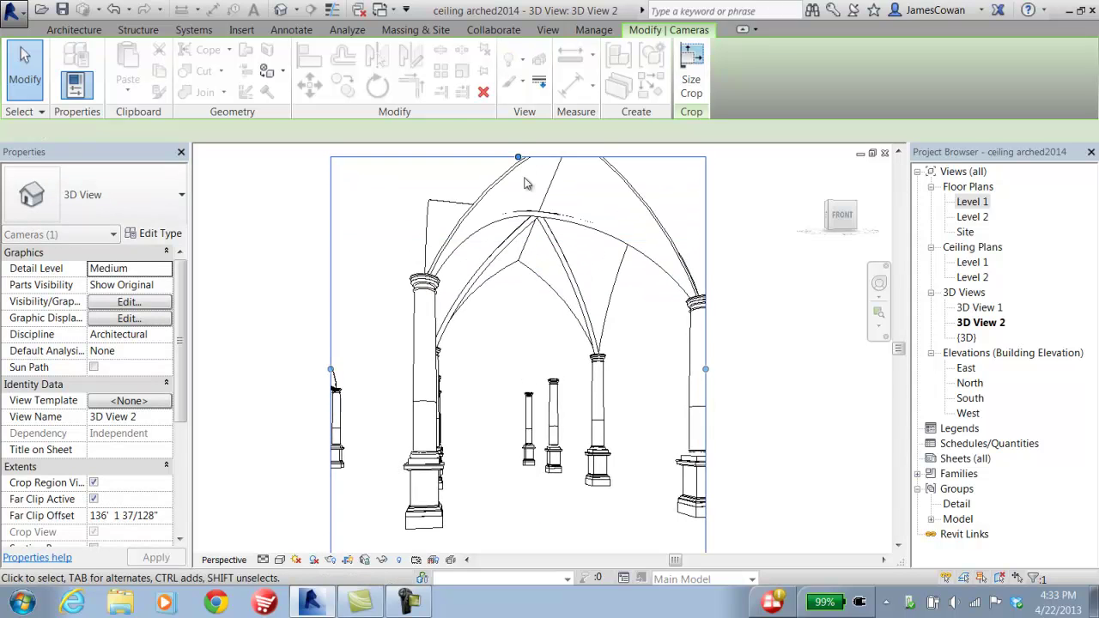
pyautogui.moveTo(510, 224); pyautogui.dragTo(512, 179)
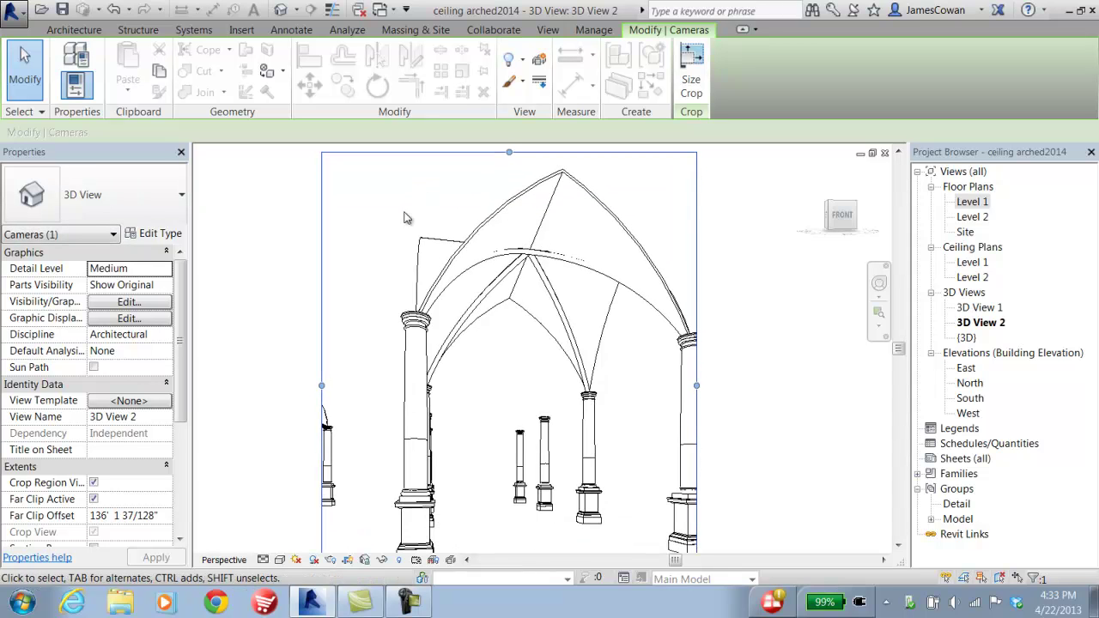
# Switch 3D View 2 to the Realistic visual style, then to interactive Ray Trace display.
pyautogui.click(280, 560)
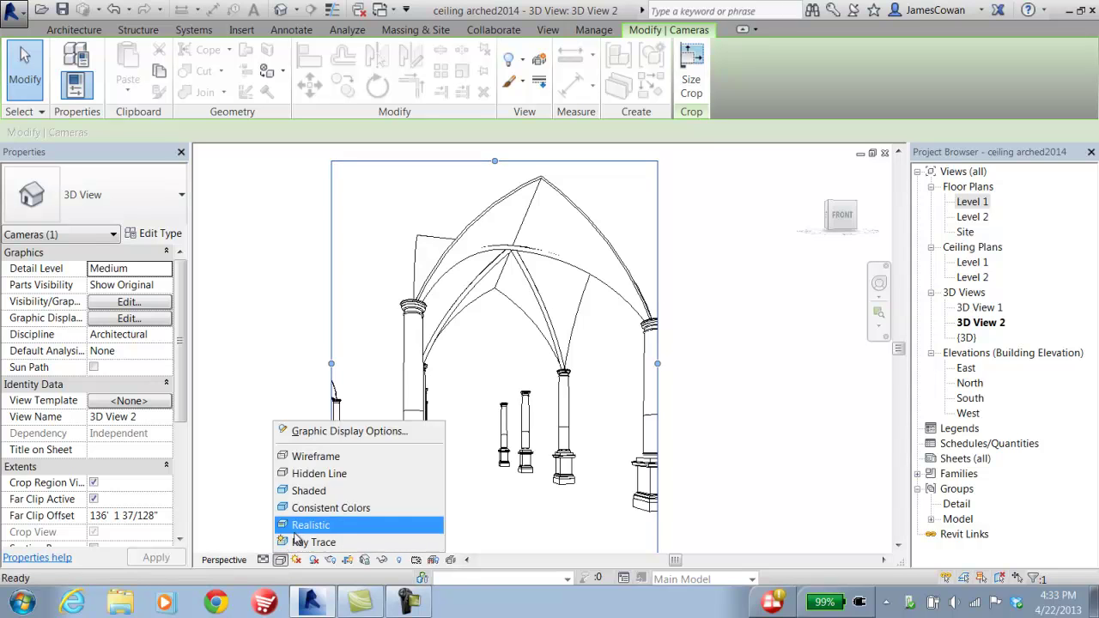
pyautogui.click(294, 528)
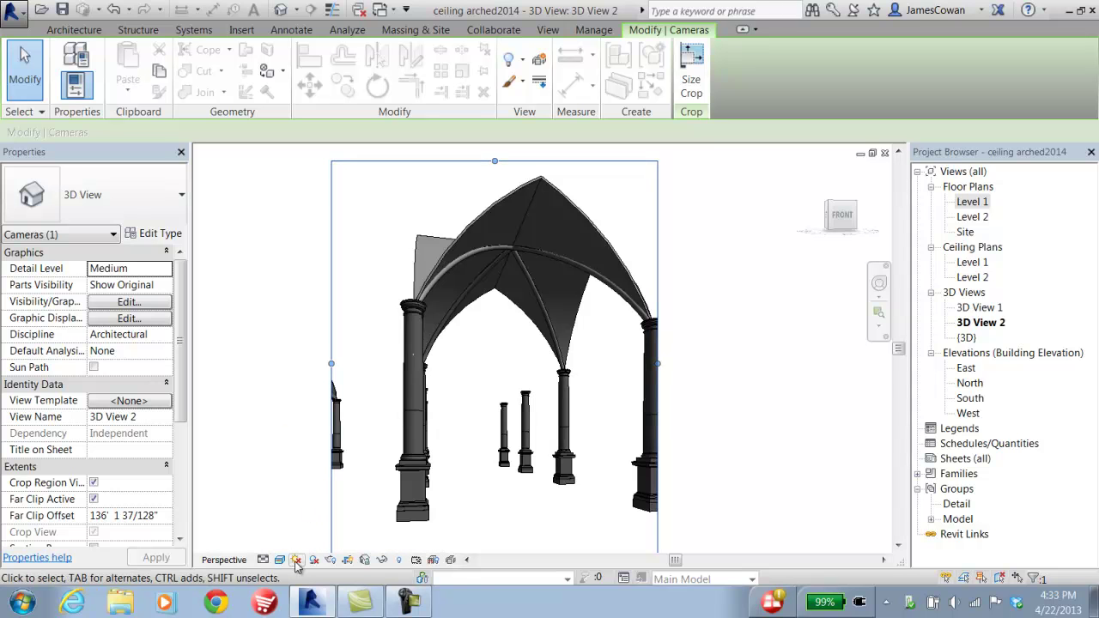
pyautogui.click(280, 560)
pyautogui.click(297, 543)
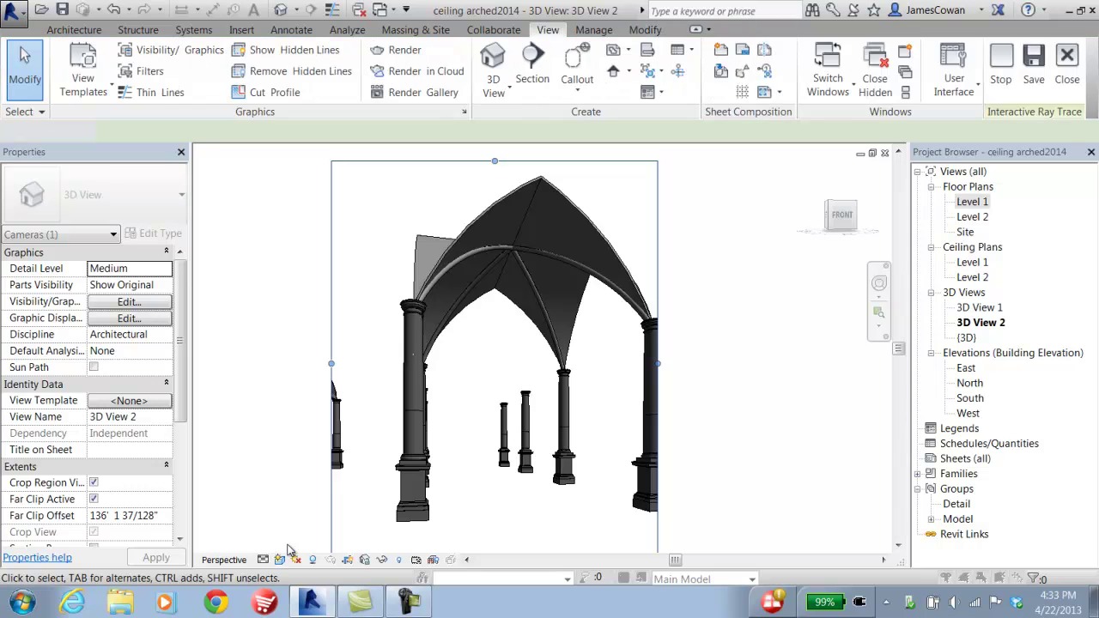